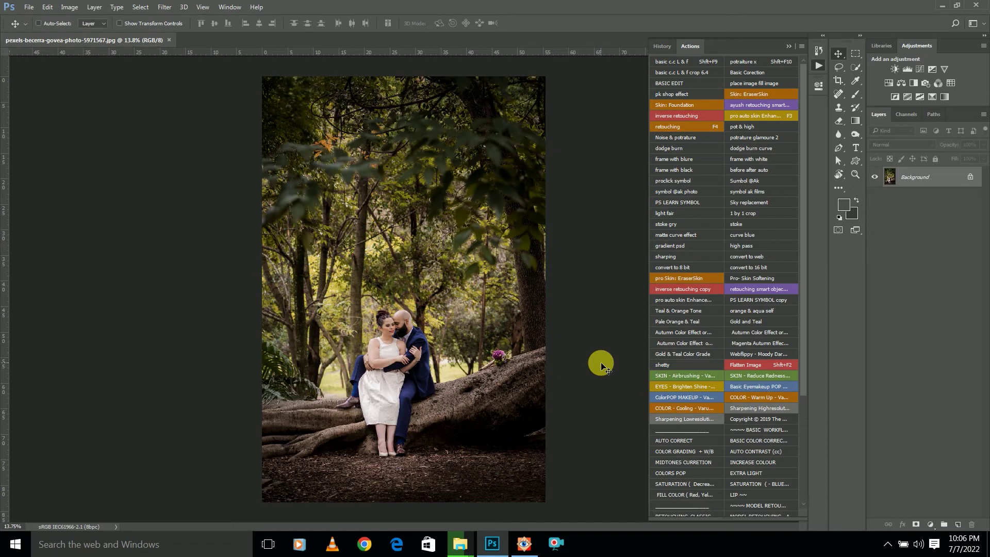
Step: Duplicate the Background layer as Background copy, then go to the Filter menu
mouse_move(958, 180)
left_mouse_down()
mouse_move(952, 394)
mouse_move(963, 527)
left_mouse_up()
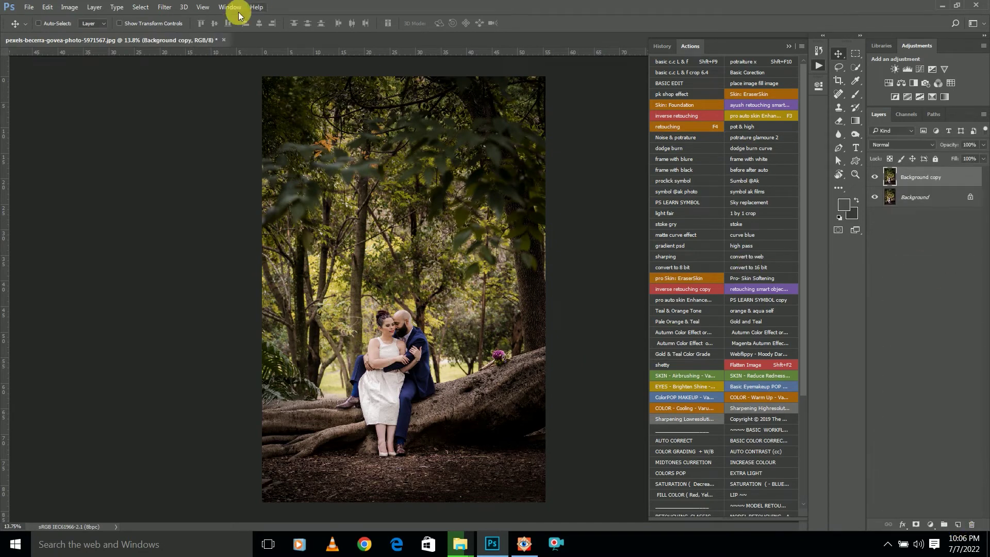
left_click(165, 7)
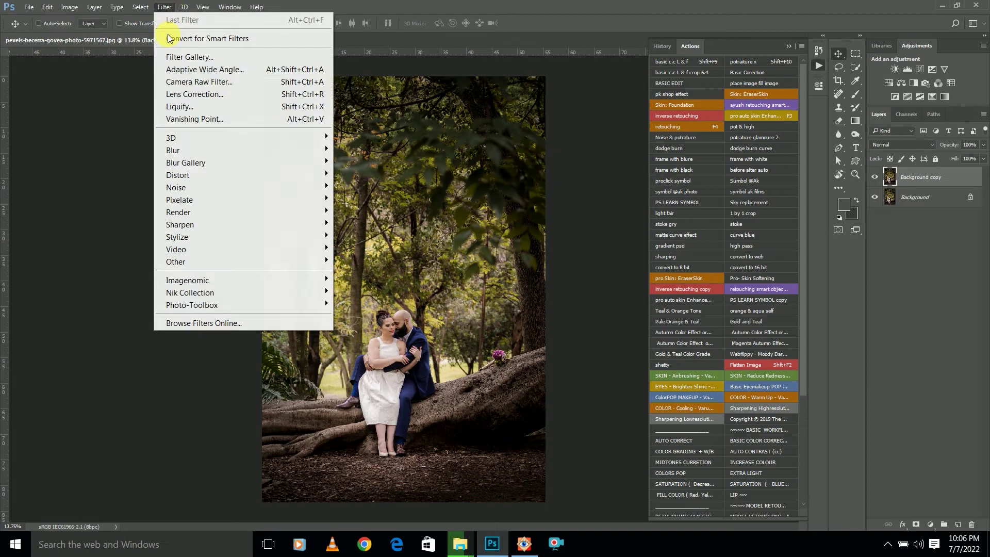
Step: In Camera Raw, set Exposure -1.85, lower Highlights, lift Shadows to +100, and raise Whites to +38
left_click(227, 81)
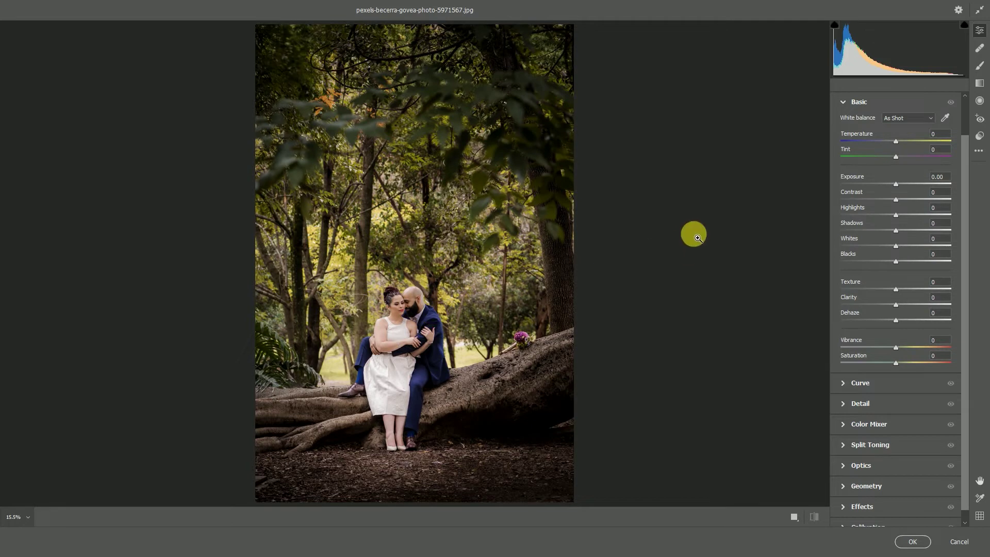
left_click_drag(892, 186, 876, 181)
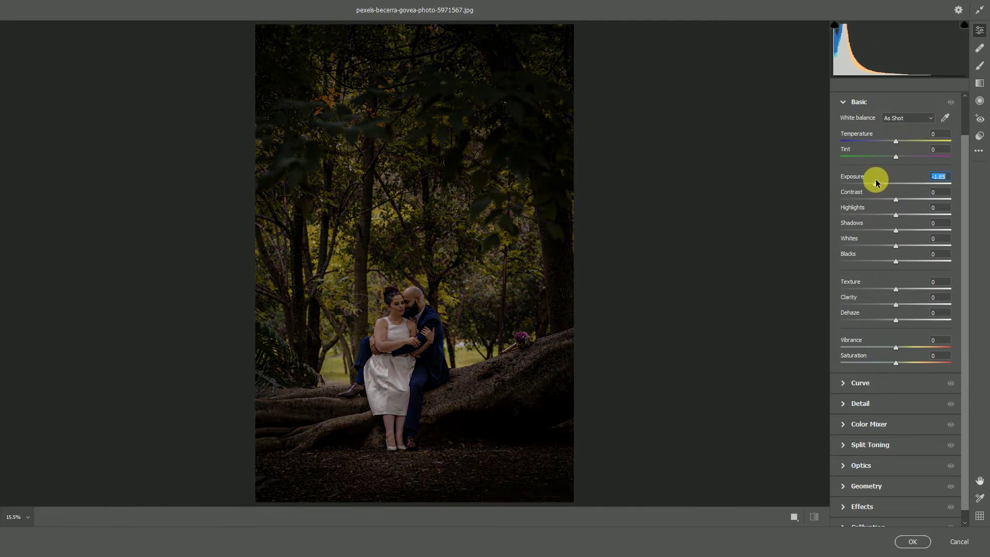
mouse_move(896, 230)
left_mouse_down()
mouse_move(975, 227)
mouse_move(866, 216)
left_mouse_up()
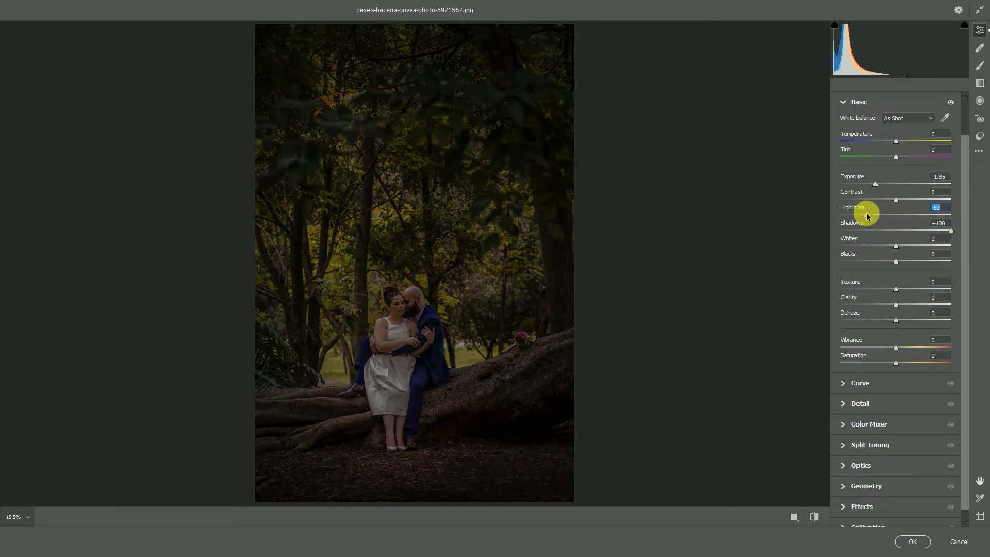
left_click_drag(896, 246, 917, 245)
Step: Adjust Blacks and add Texture and Vibrance in the Basic panel
left_click(886, 263)
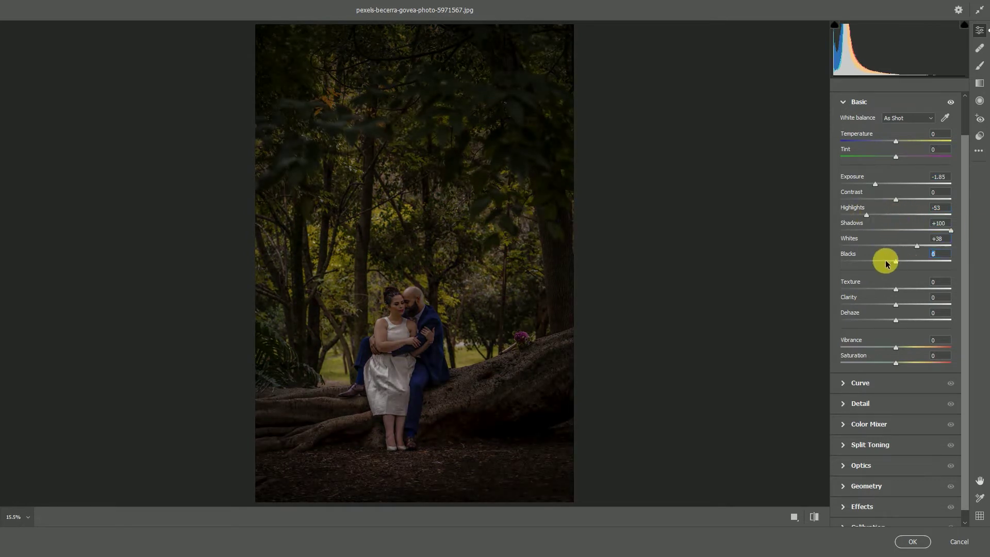
left_click_drag(905, 290, 908, 289)
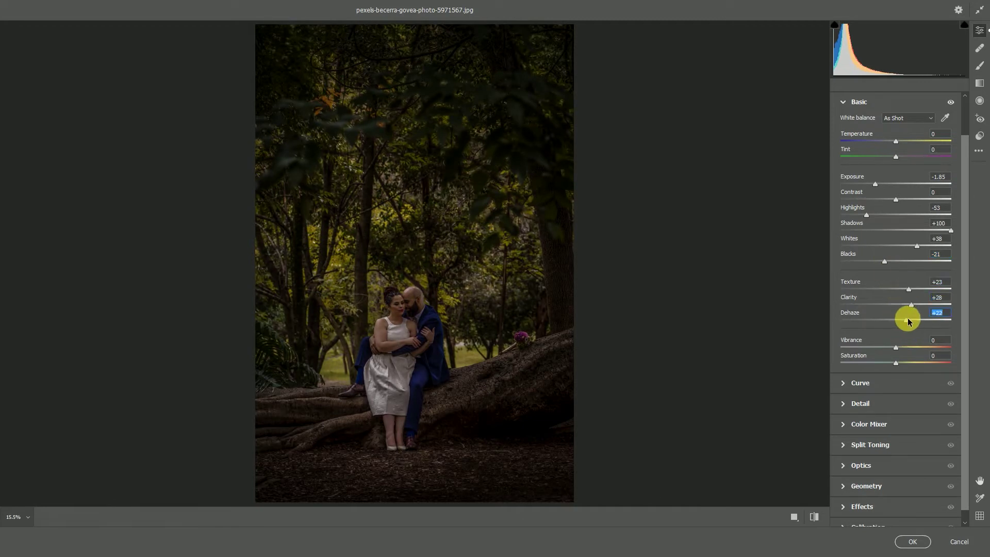
left_click_drag(896, 347, 912, 347)
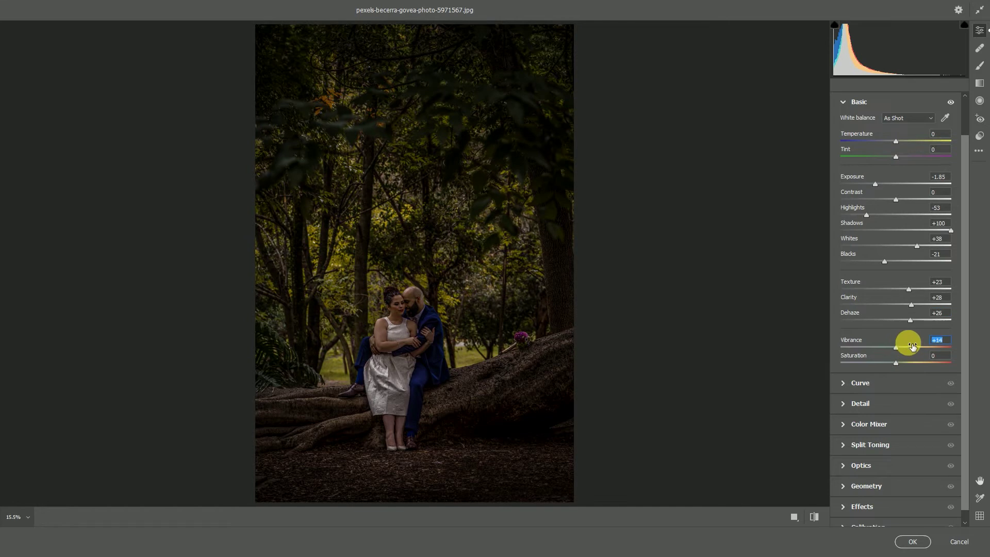
scroll(861, 381, "down", 1)
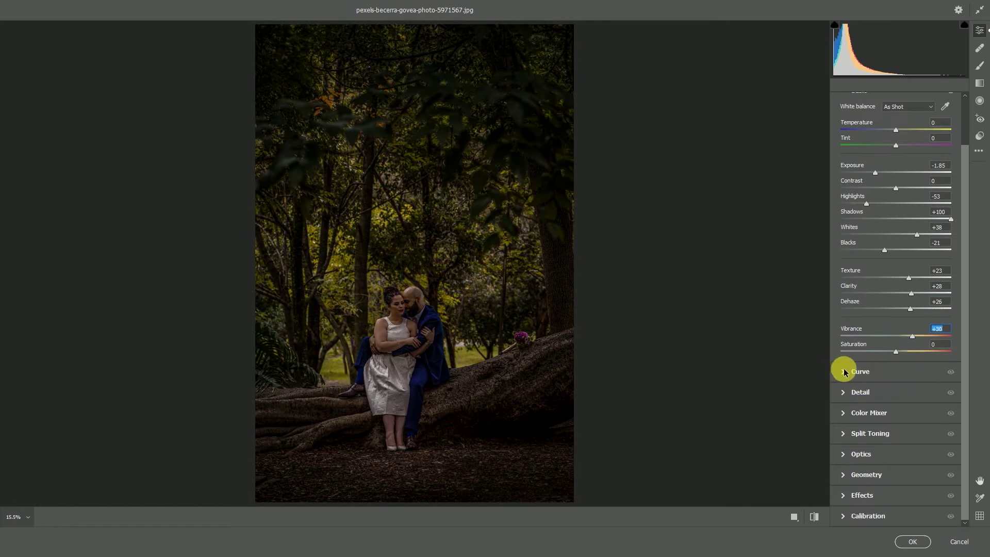
left_click(844, 372)
Step: Raise the blue curve's black point, then set sharpening 48, masking 82 and noise reduction 35
left_click(919, 183)
left_click_drag(840, 307, 869, 276)
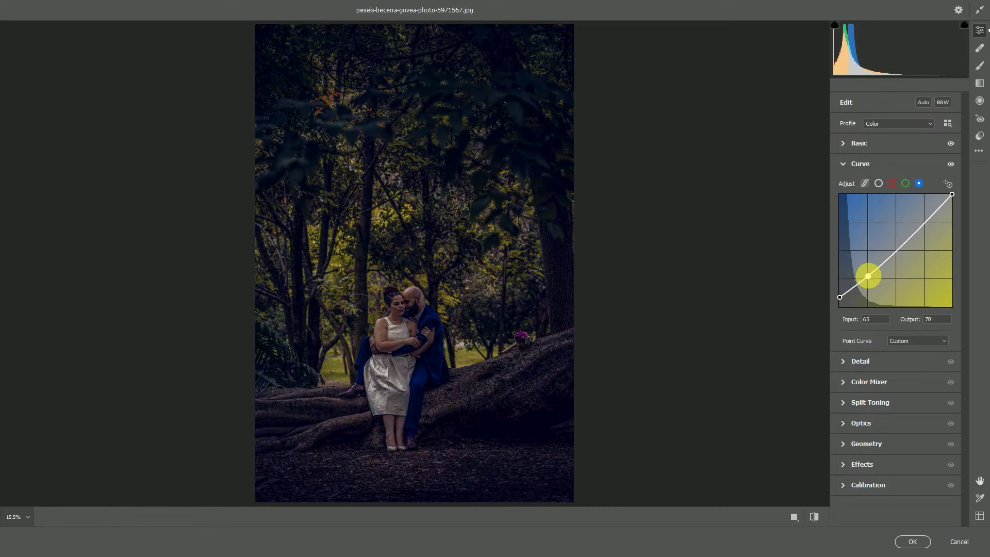
left_click(844, 362)
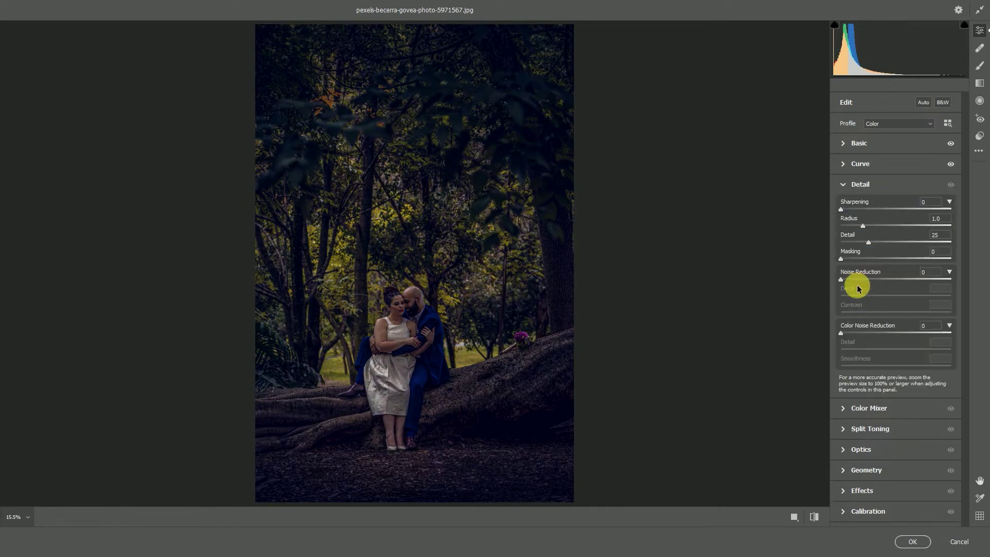
left_click_drag(846, 209, 876, 209)
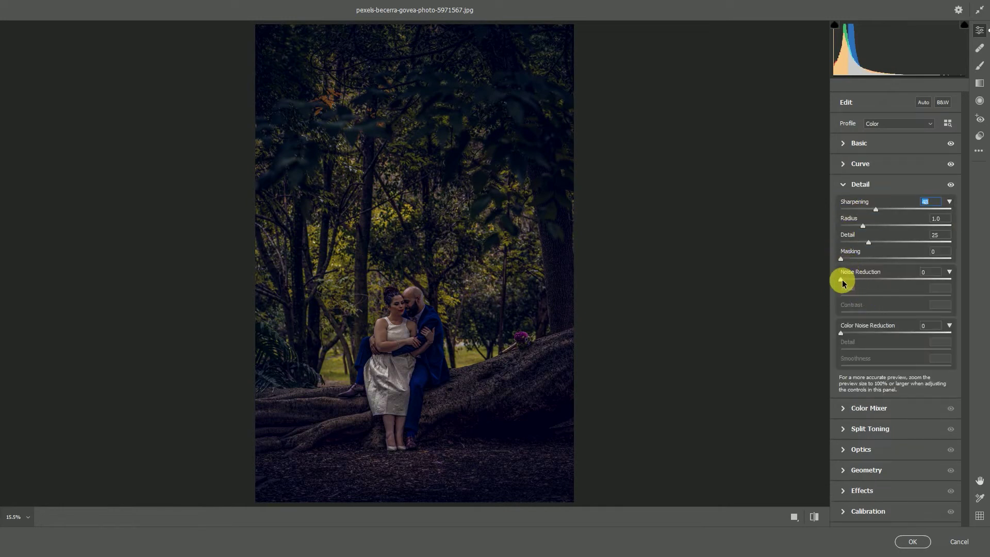
left_click_drag(842, 259, 930, 259)
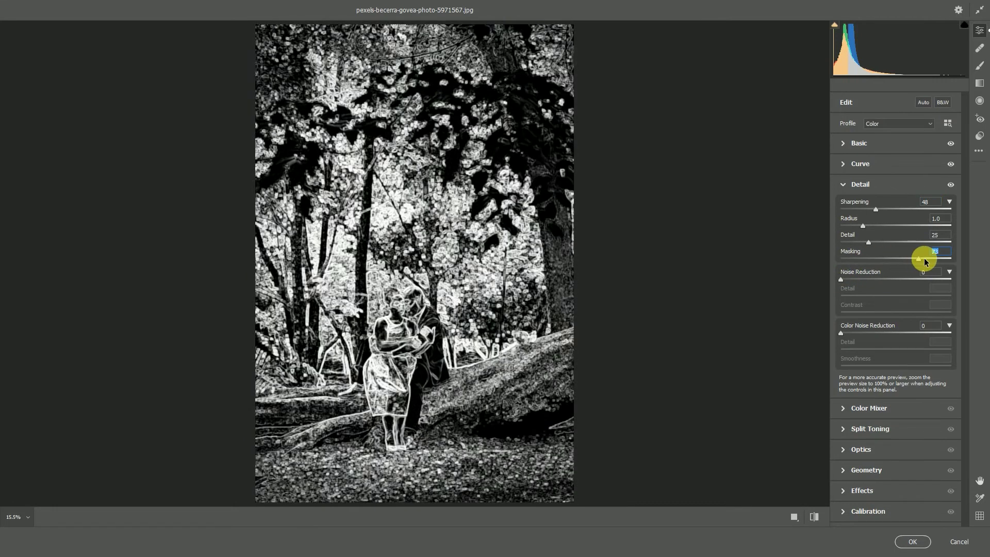
left_click(879, 279)
Step: In Color Mixer, brighten Yellows luminance to +40 and reduce Yellows saturation
left_click(843, 407)
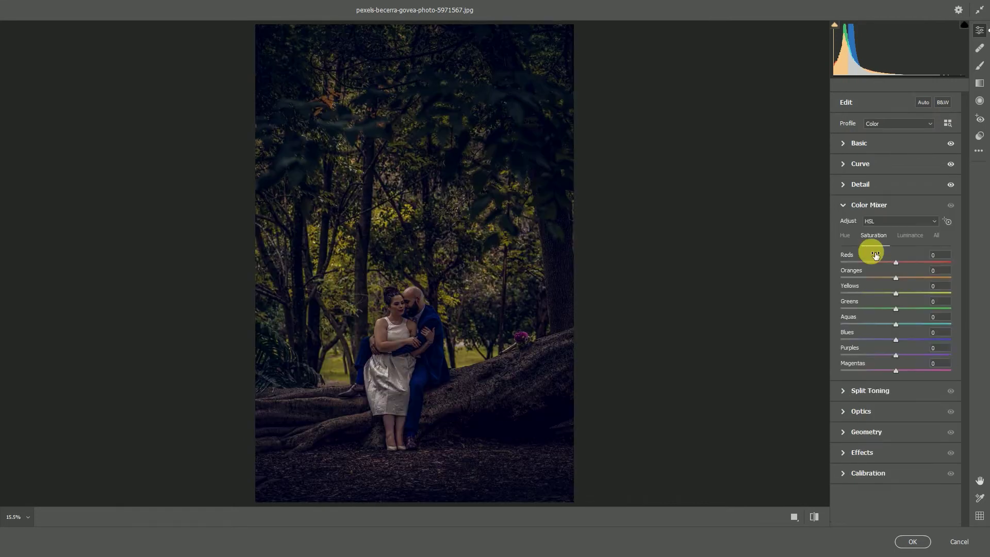
left_click(904, 236)
mouse_move(896, 293)
left_mouse_down()
mouse_move(919, 294)
mouse_move(876, 291)
left_mouse_up()
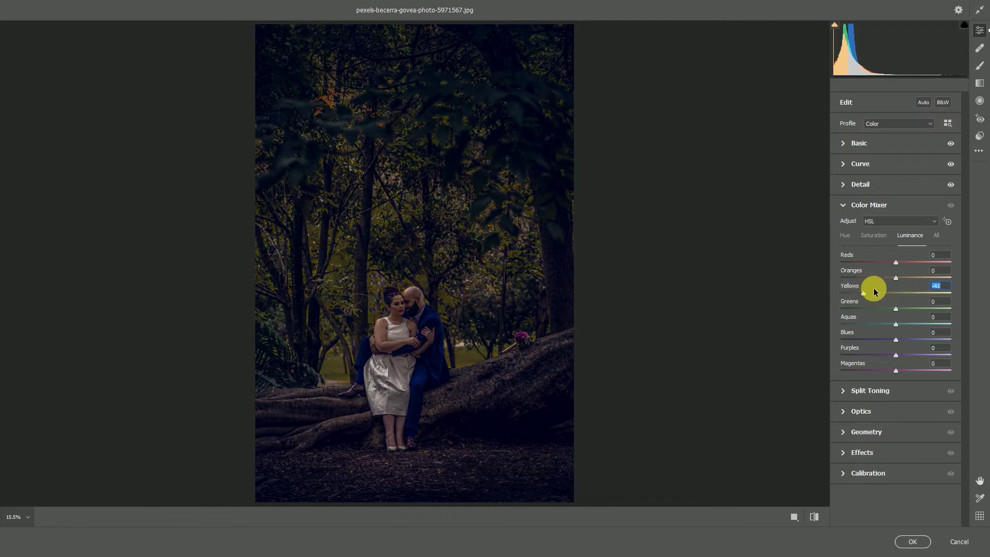
left_click(873, 236)
mouse_move(896, 293)
left_mouse_down()
mouse_move(842, 292)
mouse_move(861, 293)
left_mouse_up()
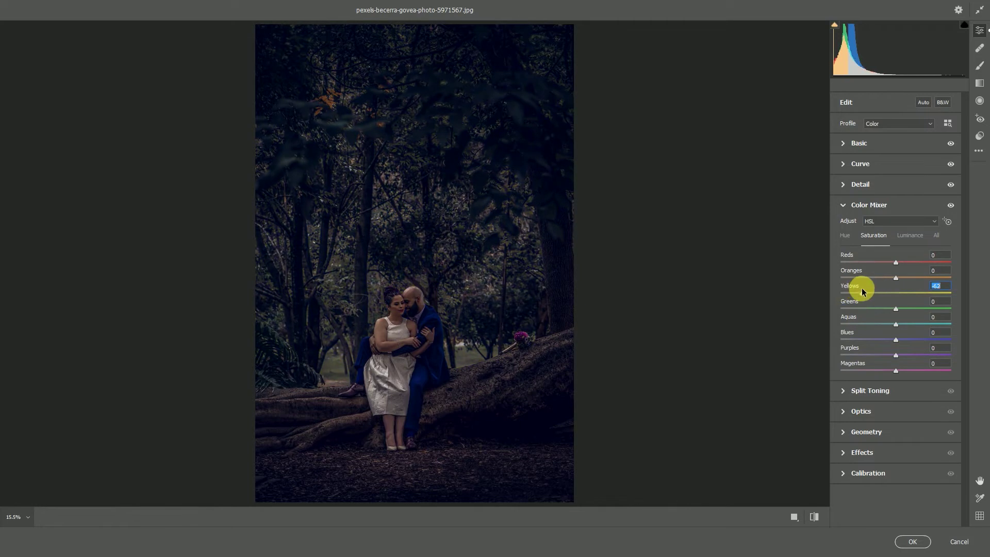
Step: Add a +1.10 exposure radial filter ellipse around the couple with Invert unchecked
left_click(980, 101)
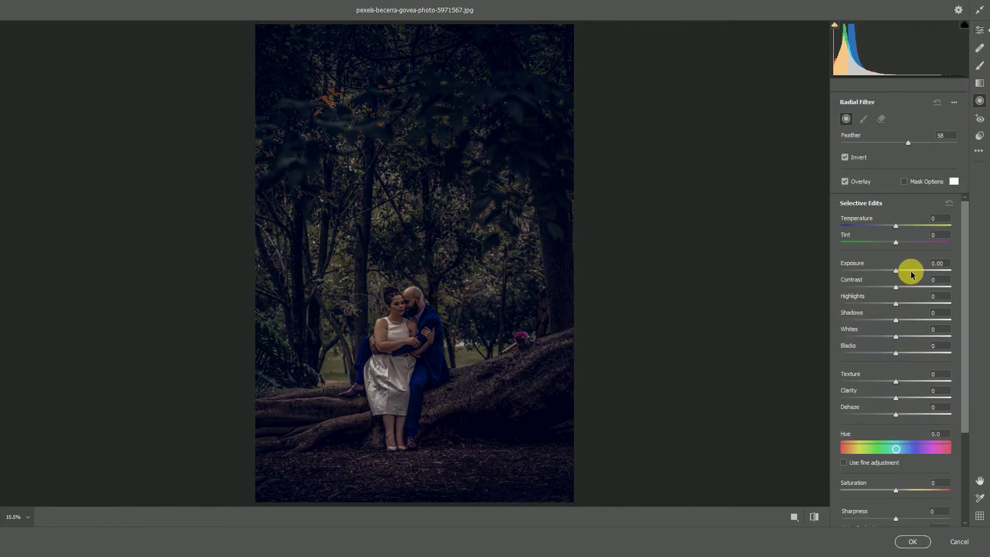
left_click(411, 339)
left_click_drag(411, 339, 528, 479)
left_click(846, 157)
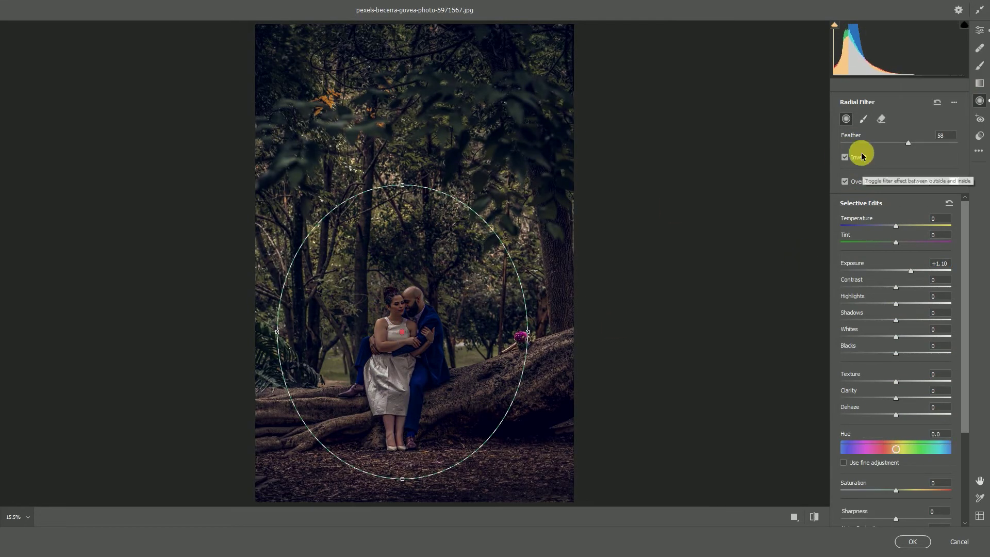
mouse_move(471, 312)
left_mouse_down()
mouse_move(470, 323)
mouse_move(435, 344)
left_mouse_up()
Step: Reshape and reposition the radial mask into a feathered circle covering the couple
left_click(467, 320)
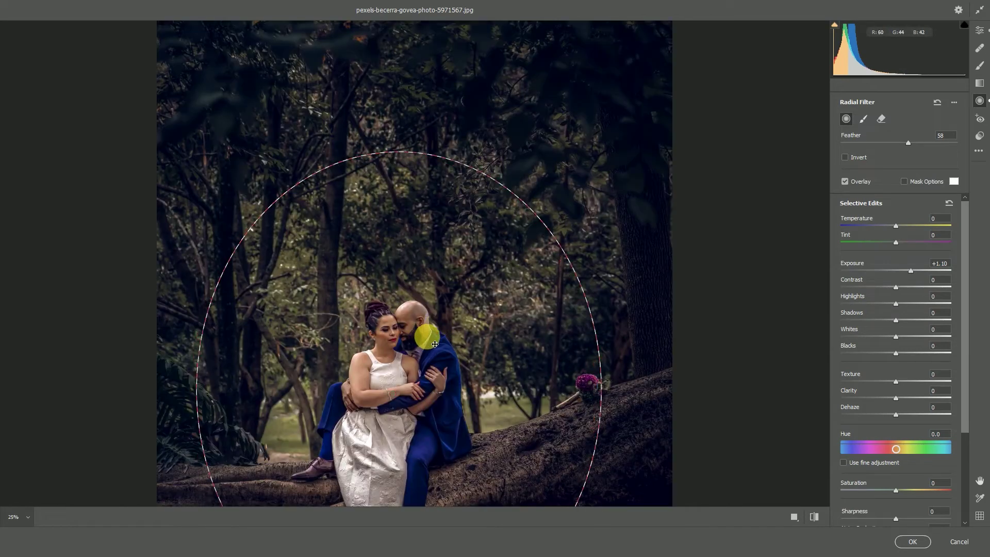
left_click(429, 339)
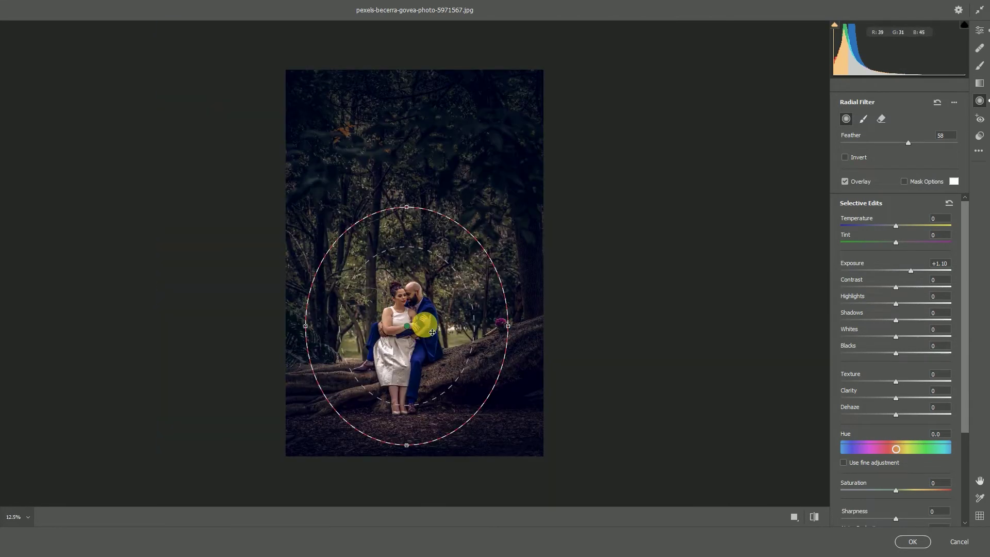
left_click_drag(433, 332, 430, 336)
mouse_move(507, 327)
left_mouse_down()
mouse_move(491, 328)
mouse_move(482, 283)
left_mouse_up()
left_click_drag(429, 308, 383, 234)
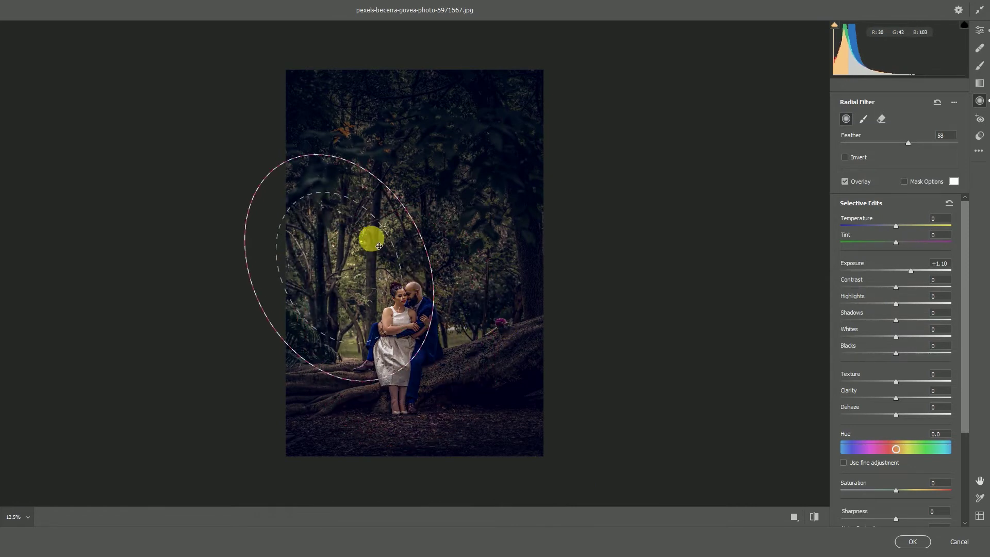
left_click_drag(408, 361, 422, 405)
mouse_move(405, 343)
left_mouse_down()
mouse_move(416, 366)
mouse_move(425, 336)
left_mouse_up()
left_click_drag(307, 148, 338, 194)
left_click_drag(469, 267, 442, 316)
mouse_move(451, 420)
left_mouse_down()
mouse_move(467, 442)
mouse_move(415, 372)
mouse_move(509, 270)
left_mouse_up()
Step: Switch to the Brush mask, shrink the brush, and zoom in on the couple
left_click(980, 66)
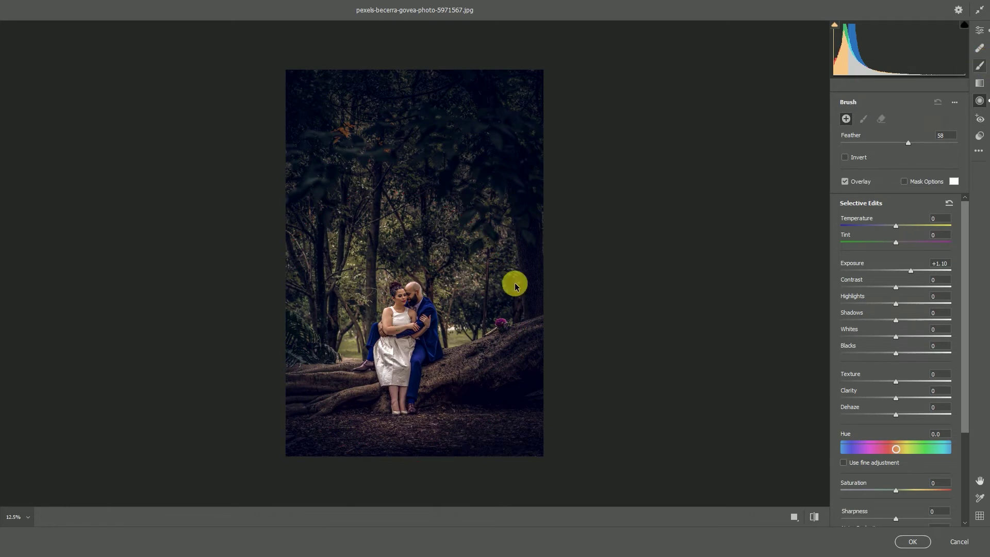
key("bracketleft")
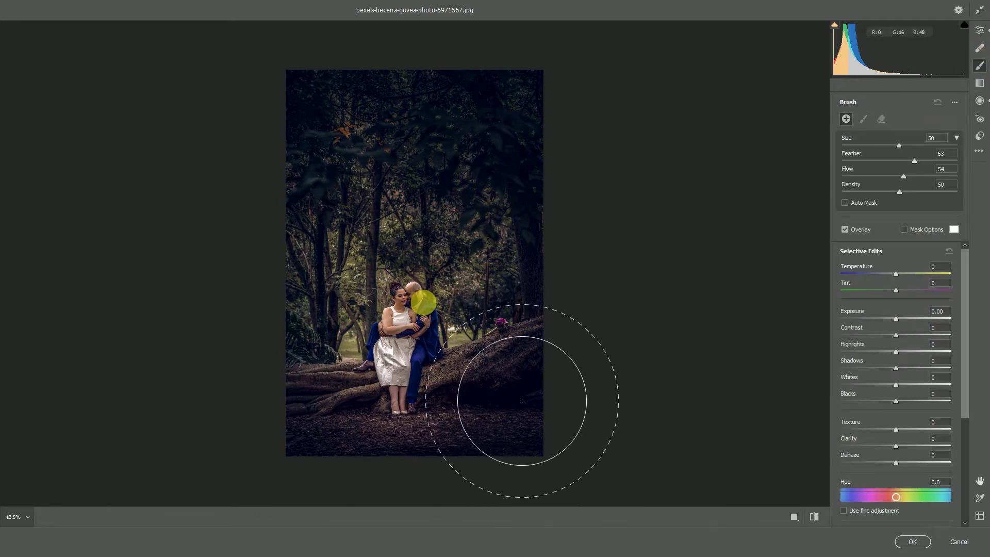
key("bracketleft")
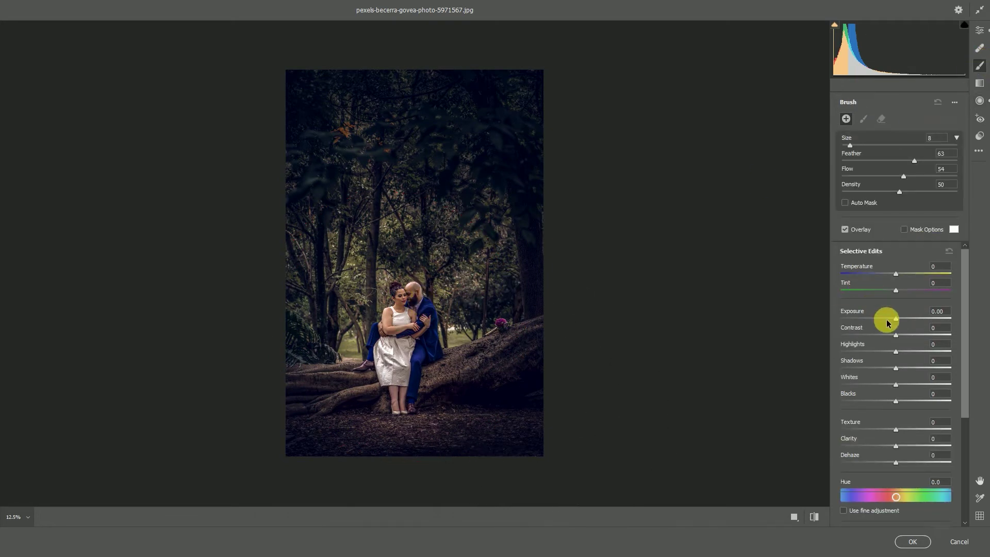
scroll(490, 309, "up", 3)
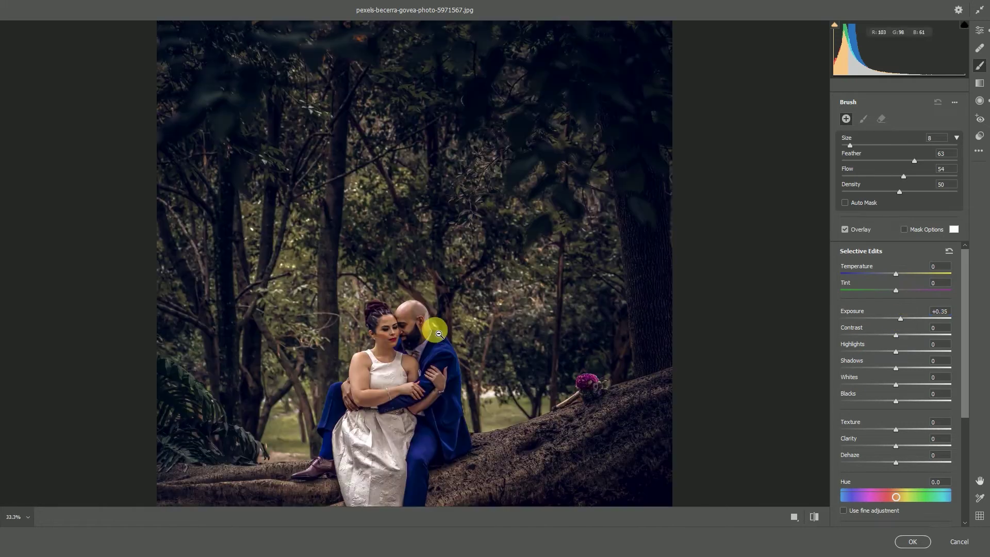
scroll(421, 261, "up", 1)
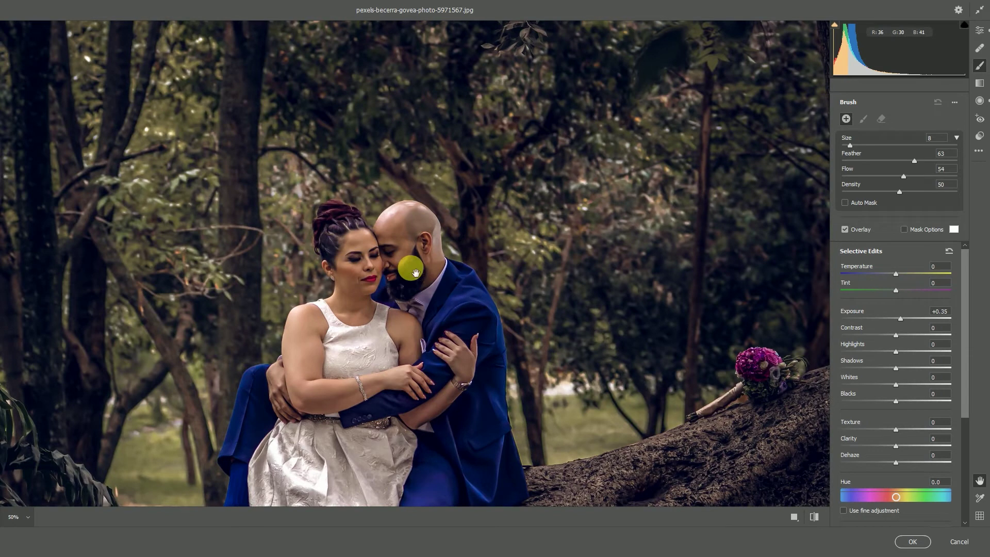
left_click_drag(454, 311, 444, 229)
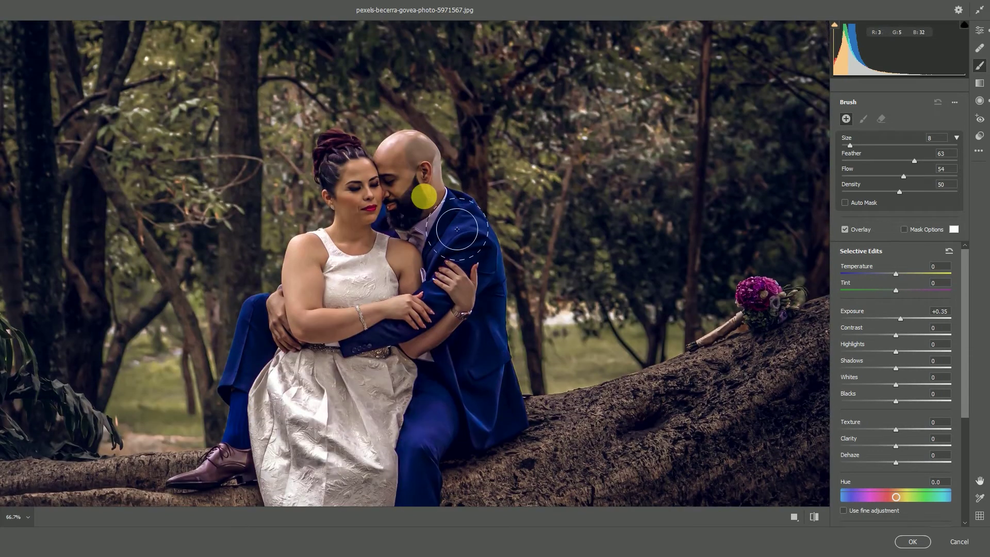
Step: Paint +0.95 exposure over the dress, arms, and the man's beard and cheek
left_click(864, 119)
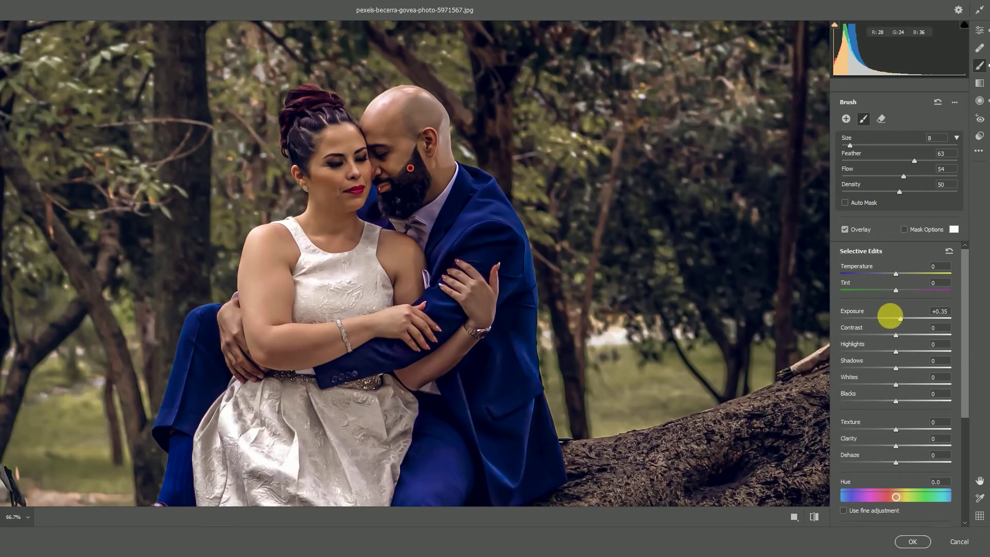
left_click_drag(900, 318, 912, 321)
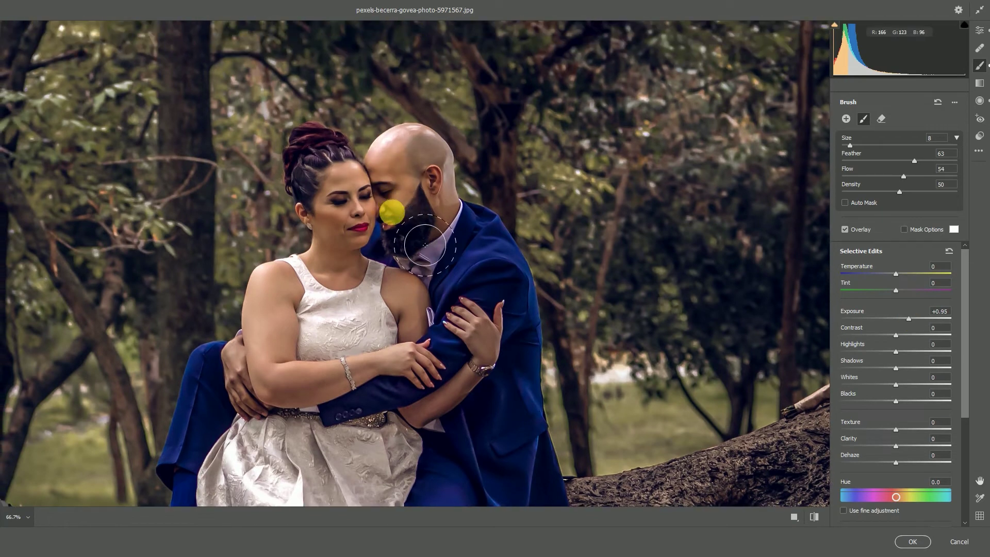
mouse_move(374, 294)
left_mouse_down()
mouse_move(428, 324)
mouse_move(433, 221)
left_mouse_up()
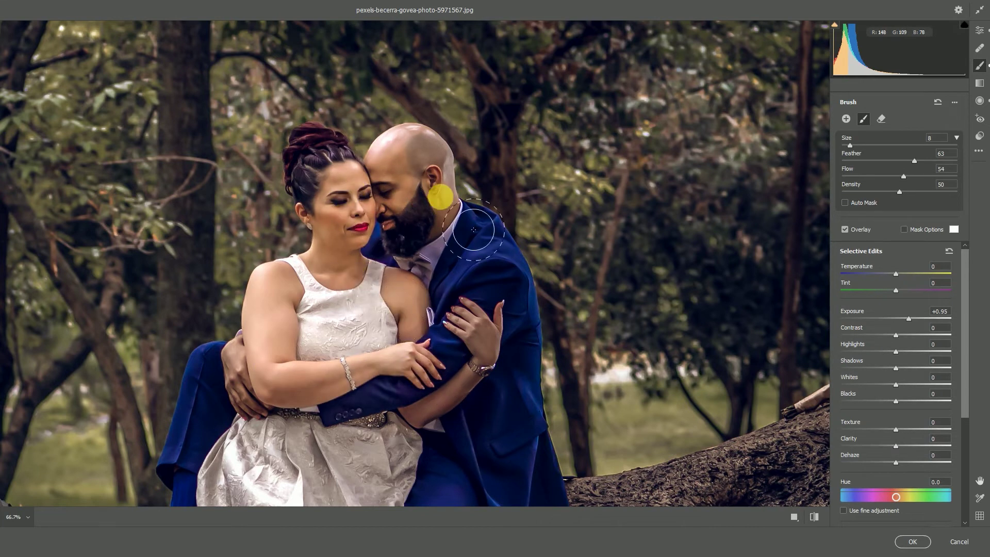
left_click_drag(432, 220, 442, 211)
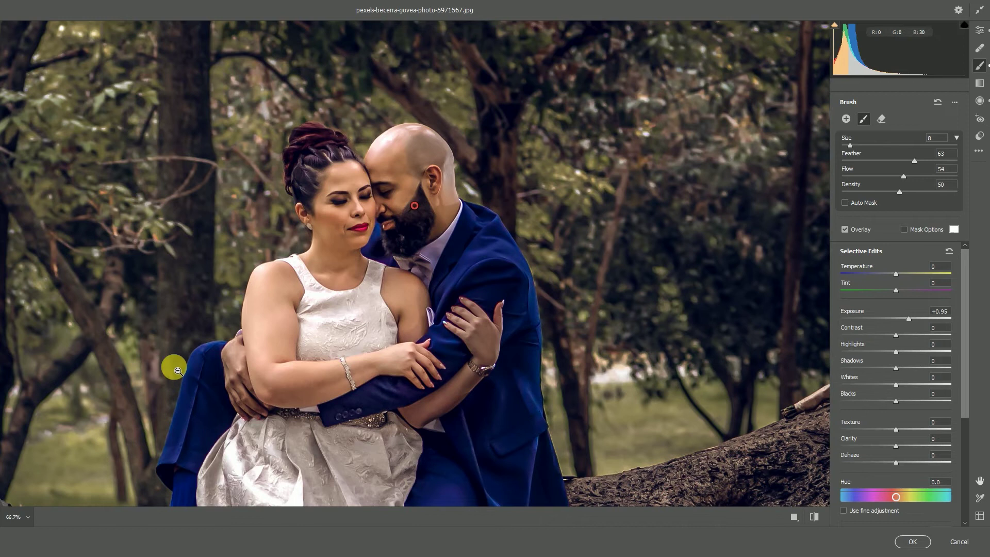
left_click(20, 517)
left_click(36, 483)
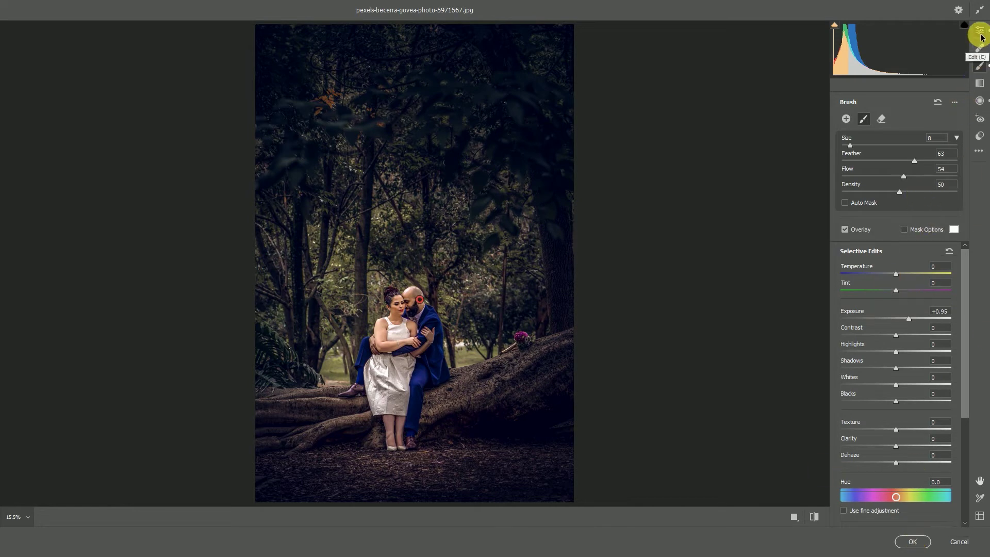
left_click(979, 32)
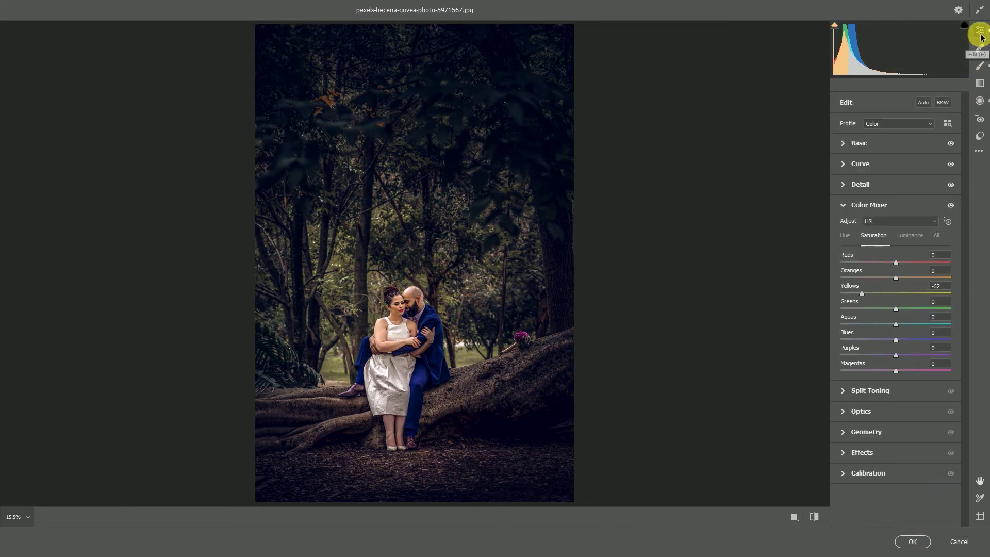
Step: Review the Before/After view and Detail sharpening, then apply the Camera Raw filter
left_click(794, 517)
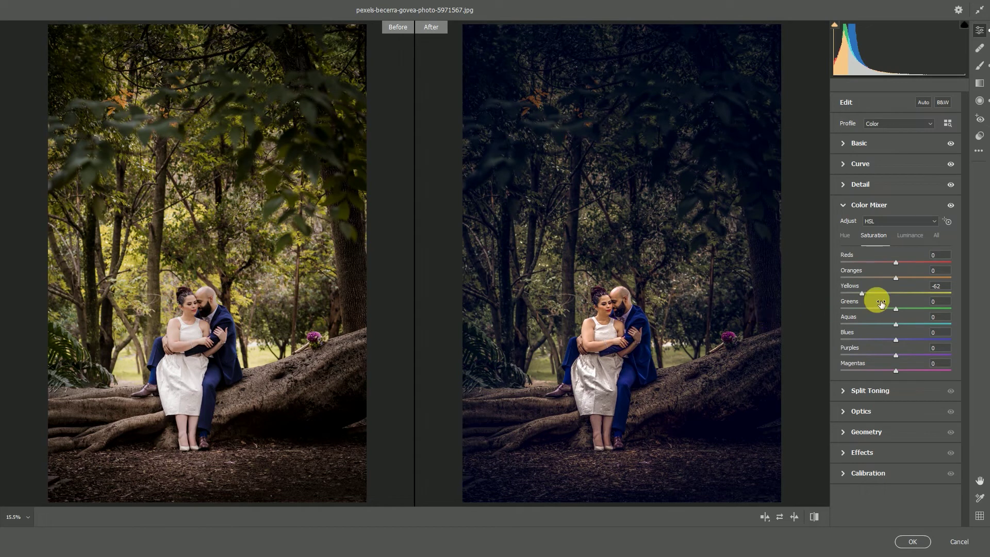
left_click(843, 185)
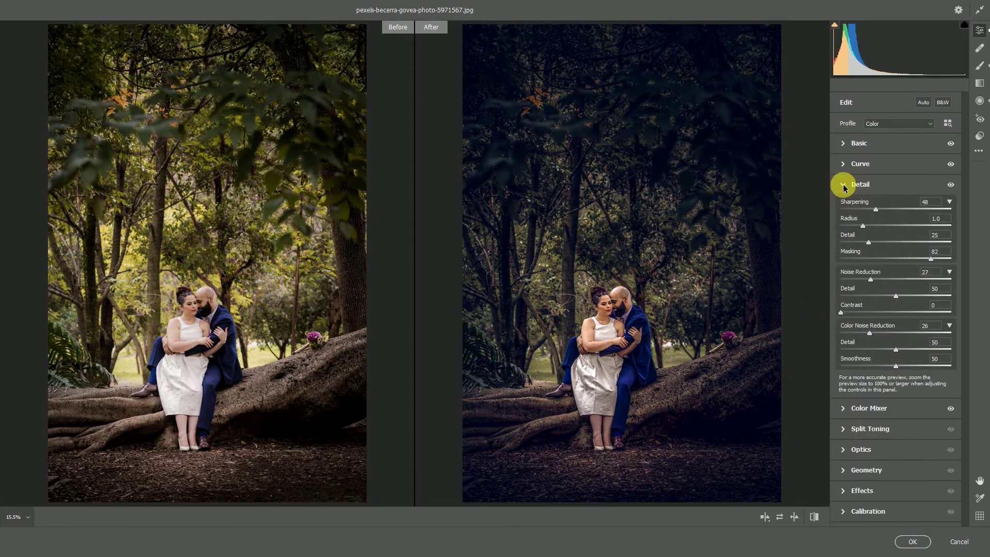
left_click(910, 539)
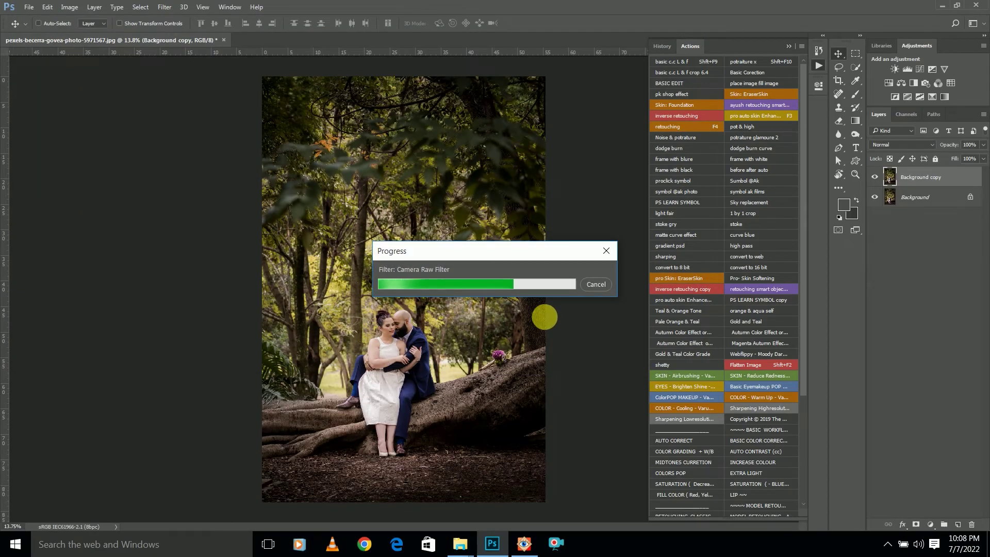
Step: Add a Color Lookup layer using Soft_Warming.look at 46% opacity
scroll(415, 343, "down", 3)
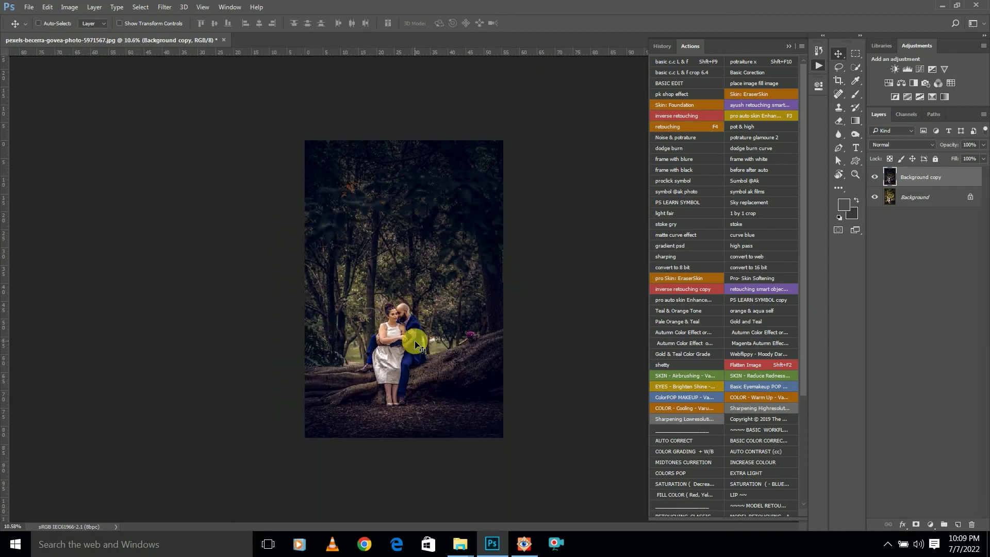
scroll(415, 343, "up", 2)
left_click(875, 177)
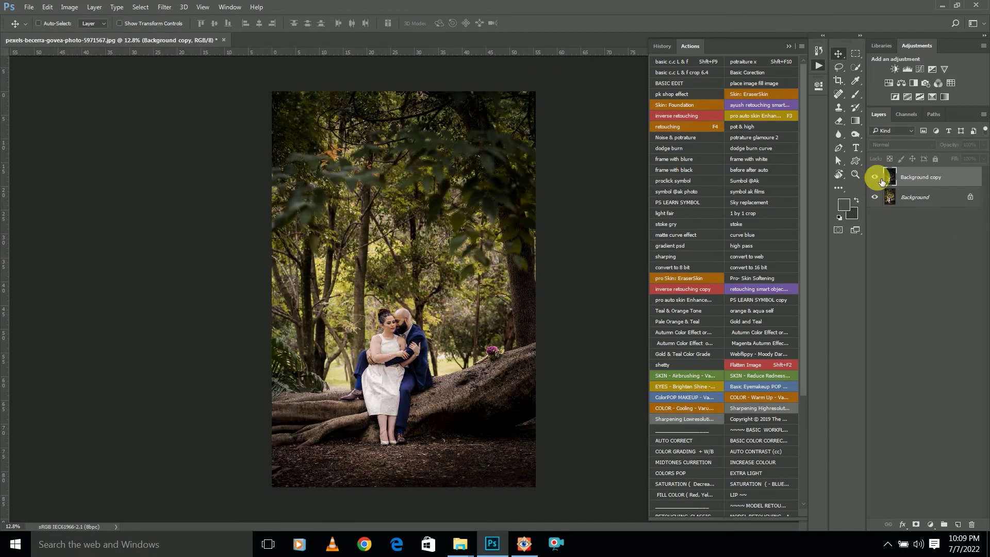
left_click(875, 177)
left_click(875, 177)
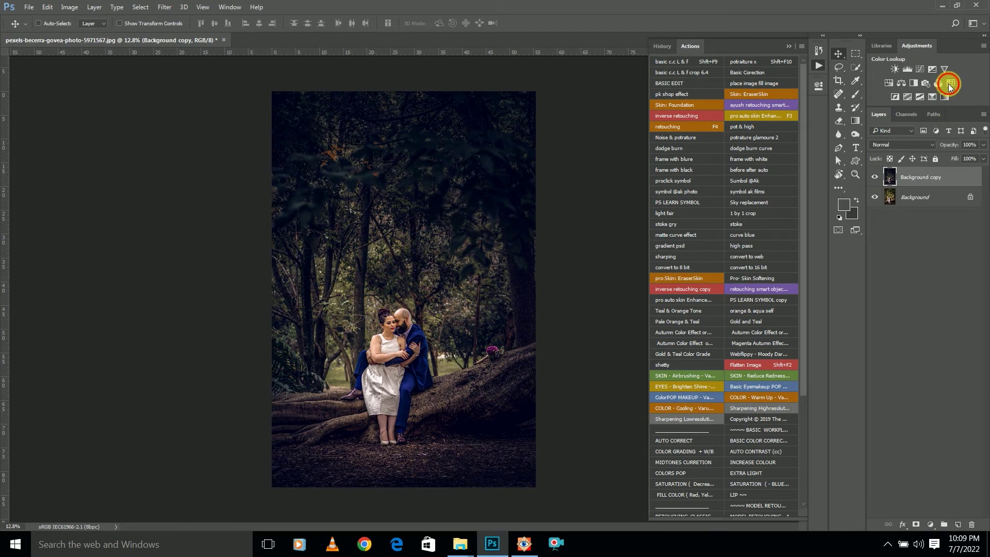
left_click(951, 83)
left_click(764, 115)
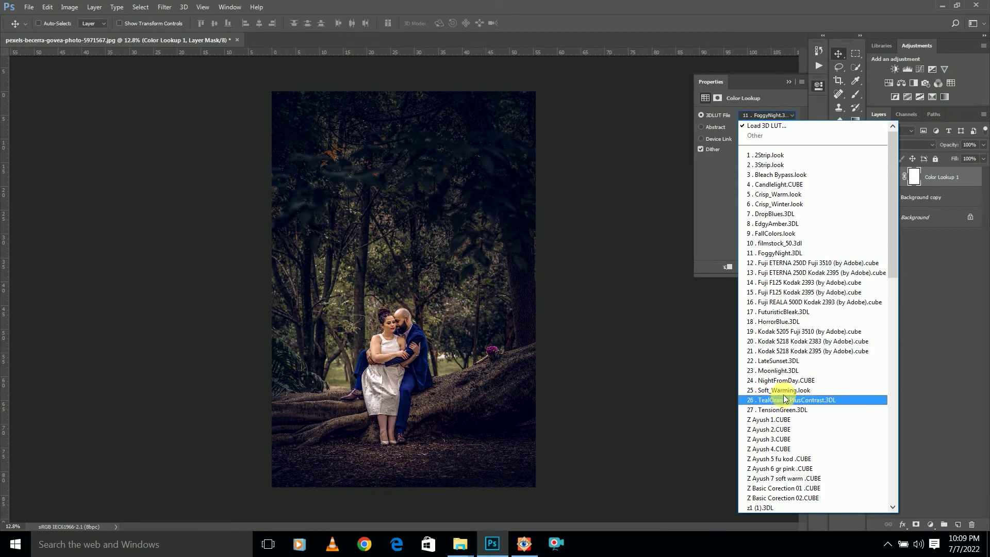
left_click(797, 391)
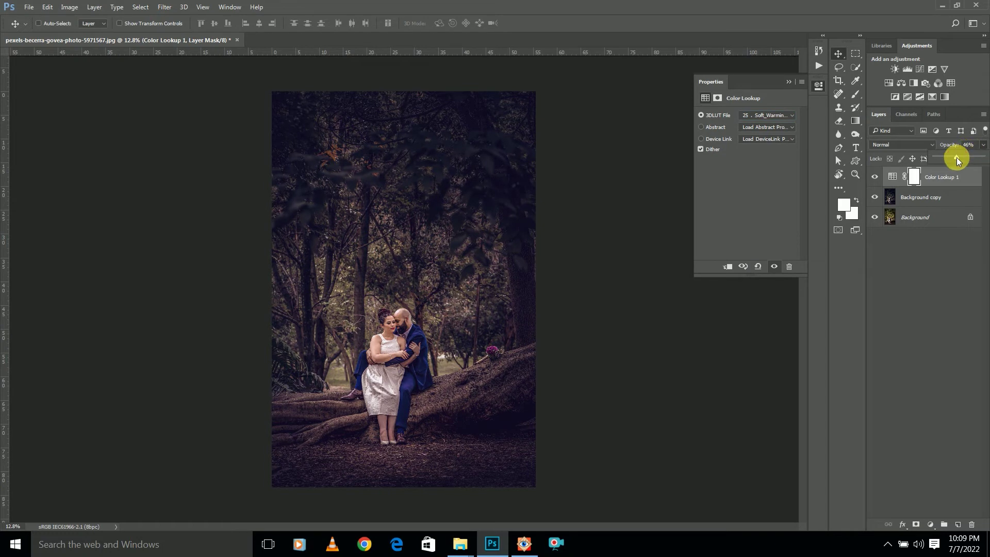
left_click(933, 177)
Step: Duplicate the Color Lookup layer and set the copy's blend mode to Color
left_click_drag(908, 177, 965, 523)
left_click(901, 144)
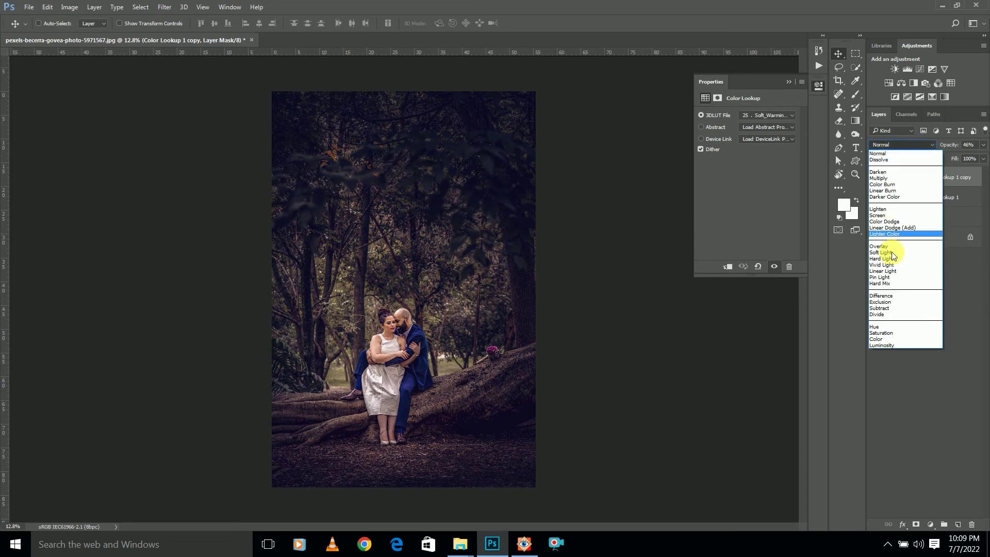
left_click(890, 339)
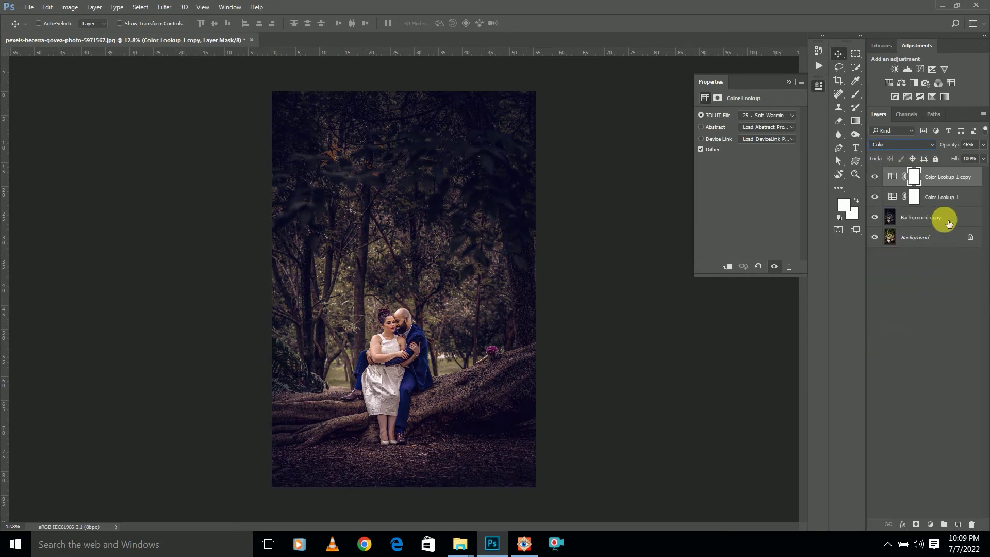
key("ctrl+2")
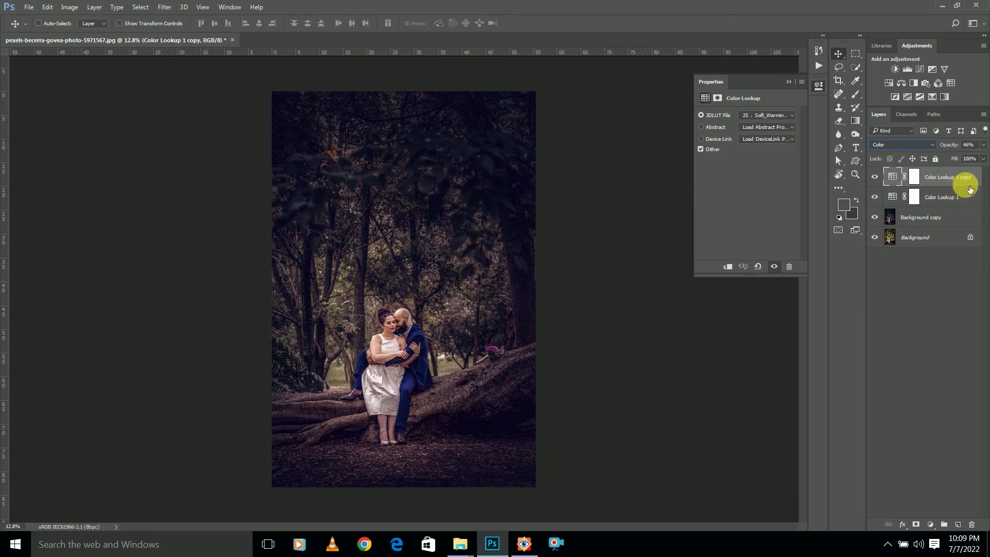
left_click(788, 80)
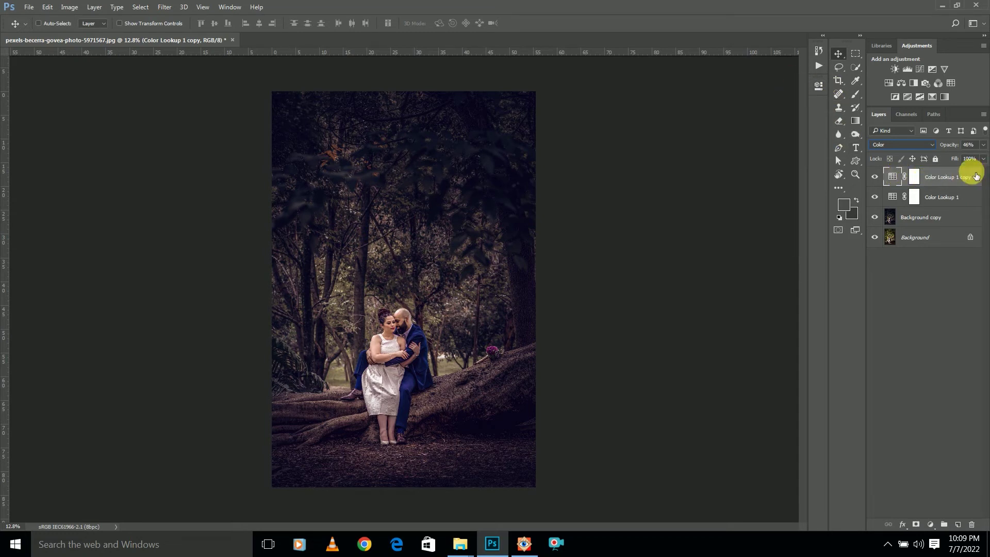
Step: Stamp the visible layers and select the lookup layers with Background copy
right_click(960, 191)
left_click(784, 457)
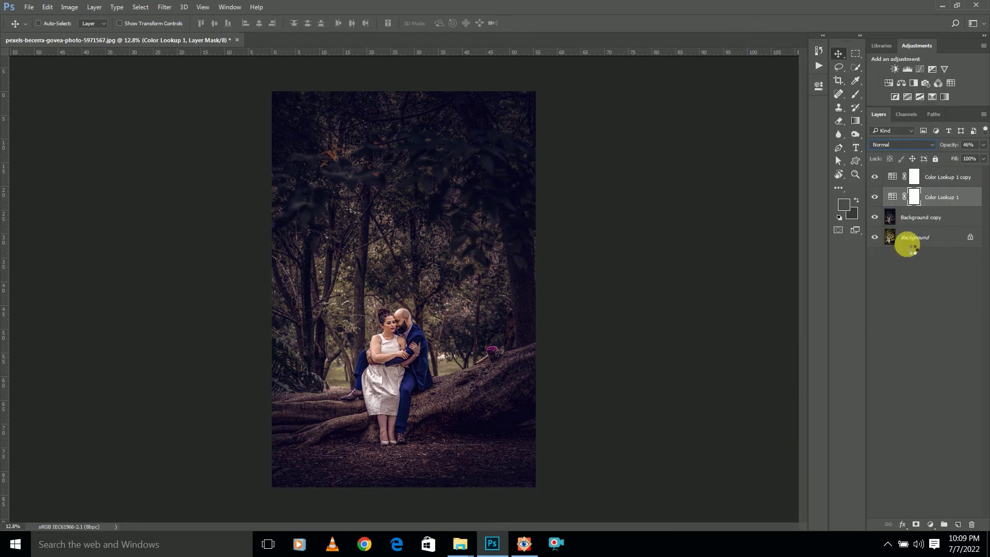
key("ctrl+shift+alt+e")
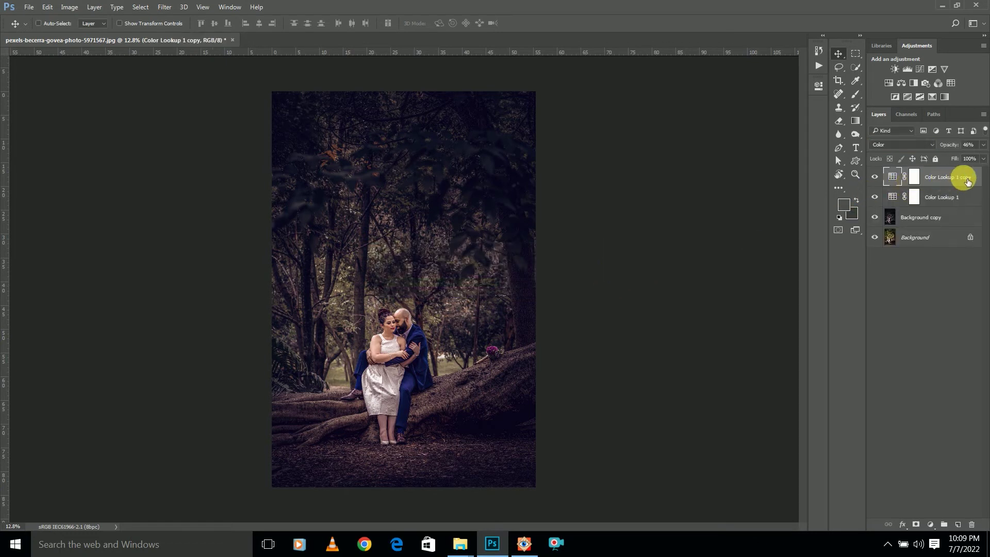
left_click(943, 221, "shift")
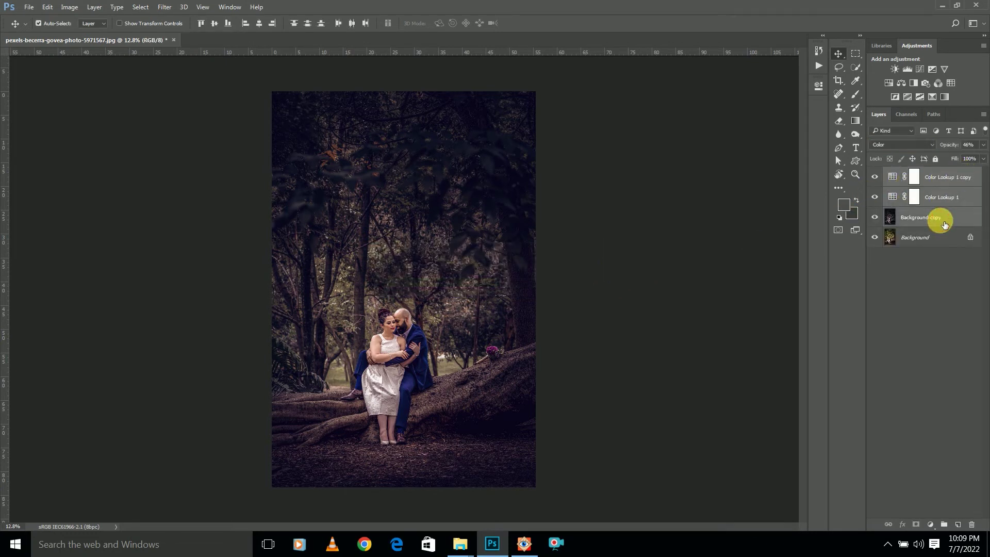
Step: Group the selected layers into Group 1 and stamp the visible image into Layer 1
key("ctrl+g")
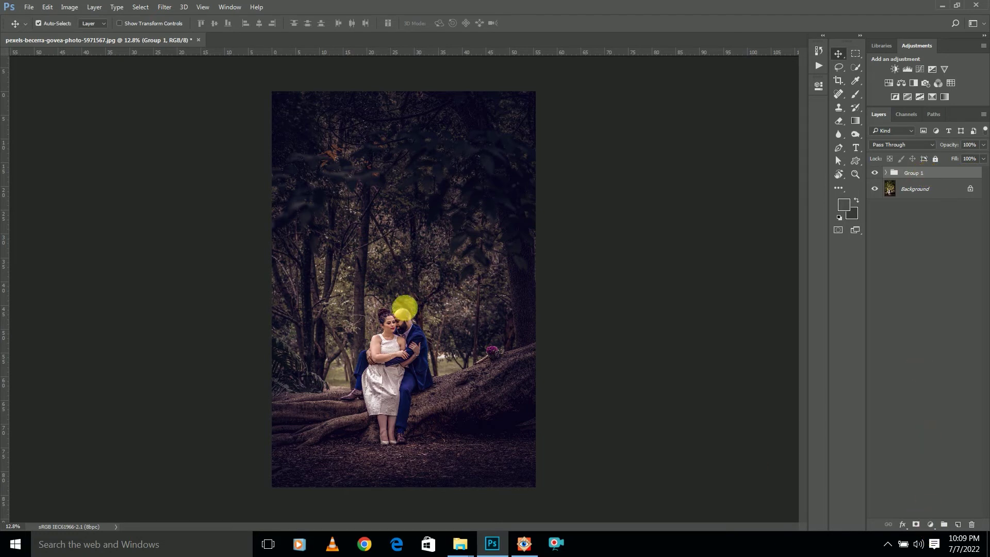
key("ctrl+shift+alt+n")
left_click(819, 66)
key("ctrl+shift+alt+e")
scroll(392, 361, "up", 8)
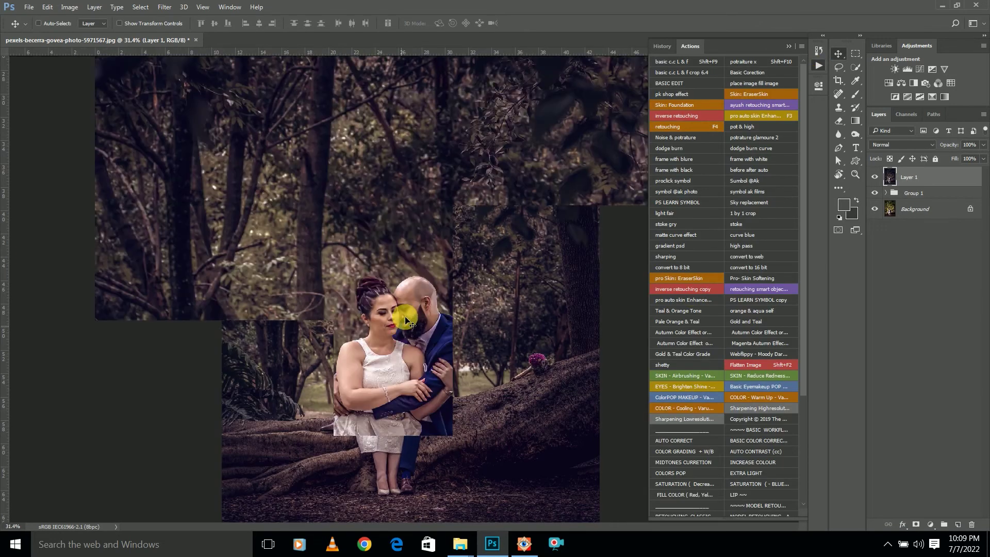
scroll(410, 304, "up", 2)
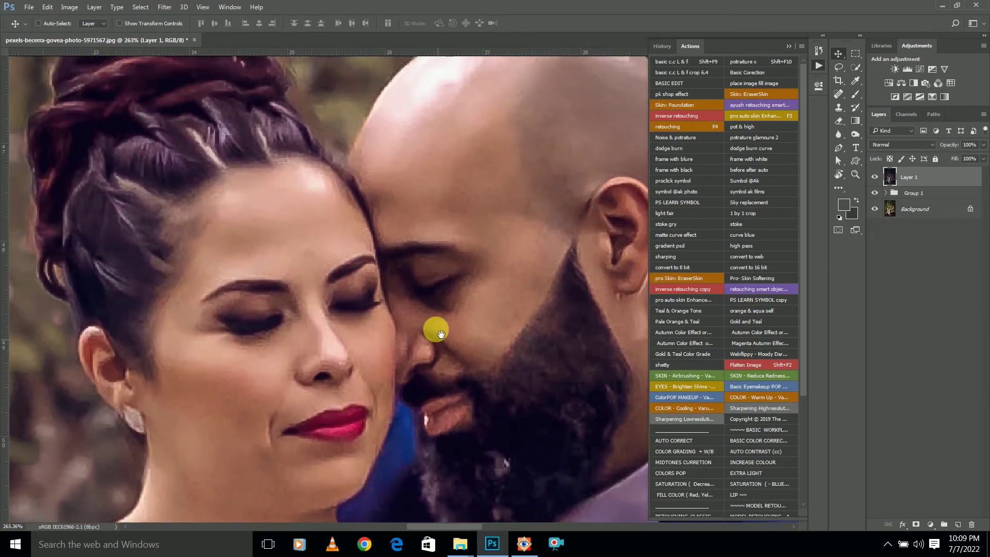
scroll(432, 309, "down", 2)
scroll(404, 227, "down", 1)
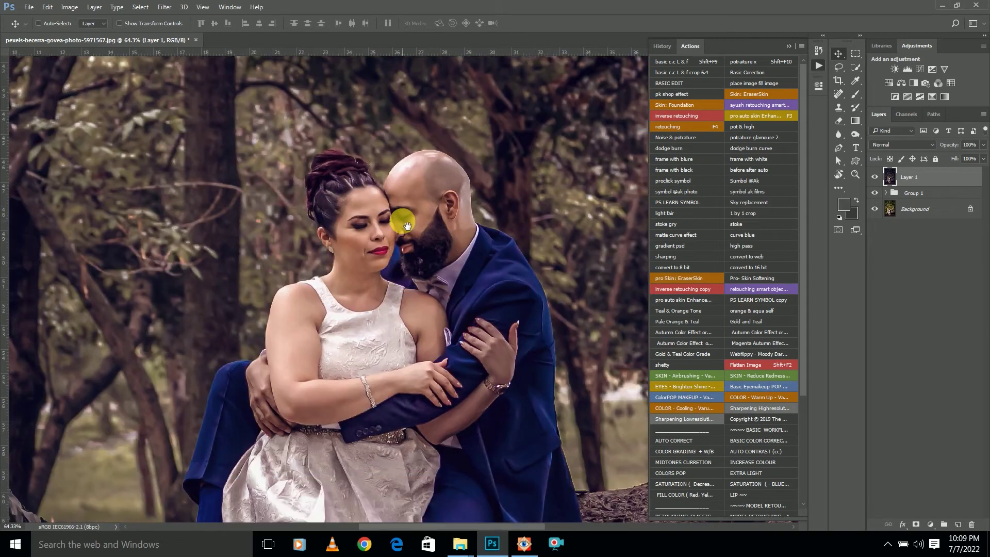
scroll(405, 226, "down", 2)
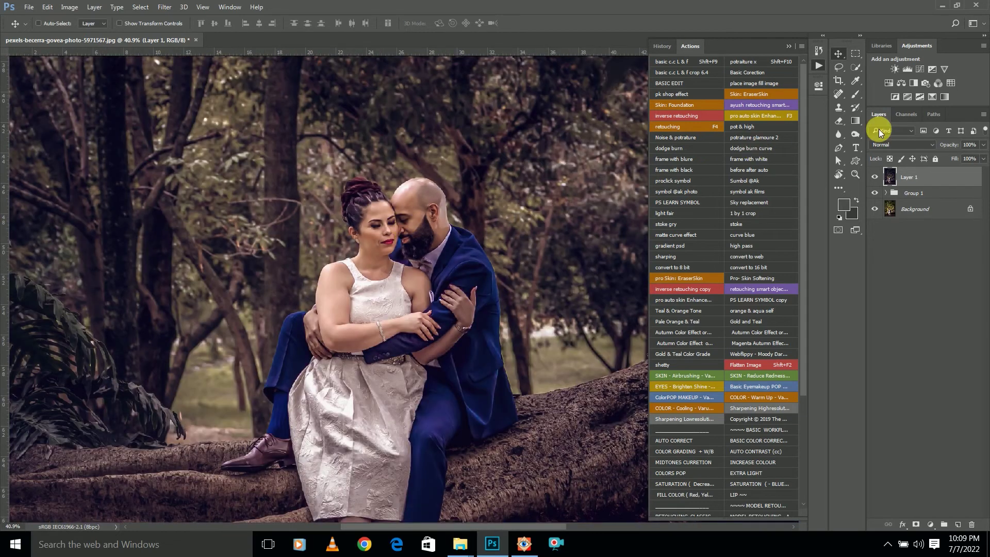
Step: Add a Levels adjustment with the white input lowered to 232, comparing it on and off
left_click(907, 70)
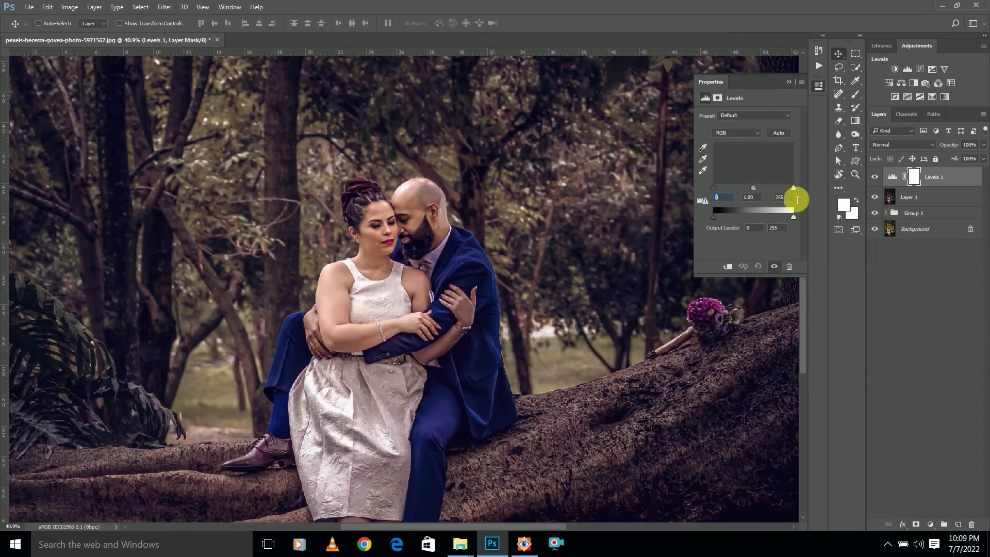
left_click_drag(794, 188, 788, 187)
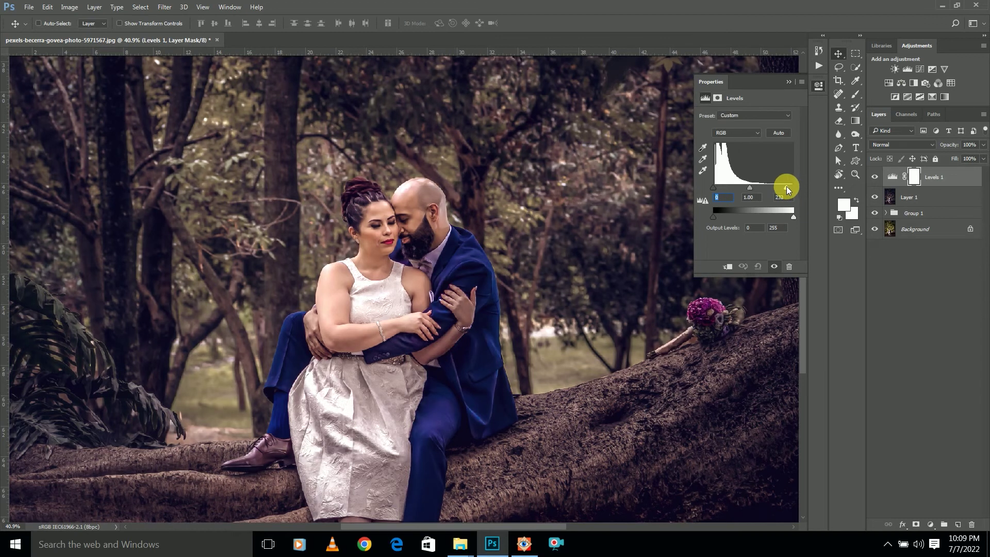
left_click(788, 82)
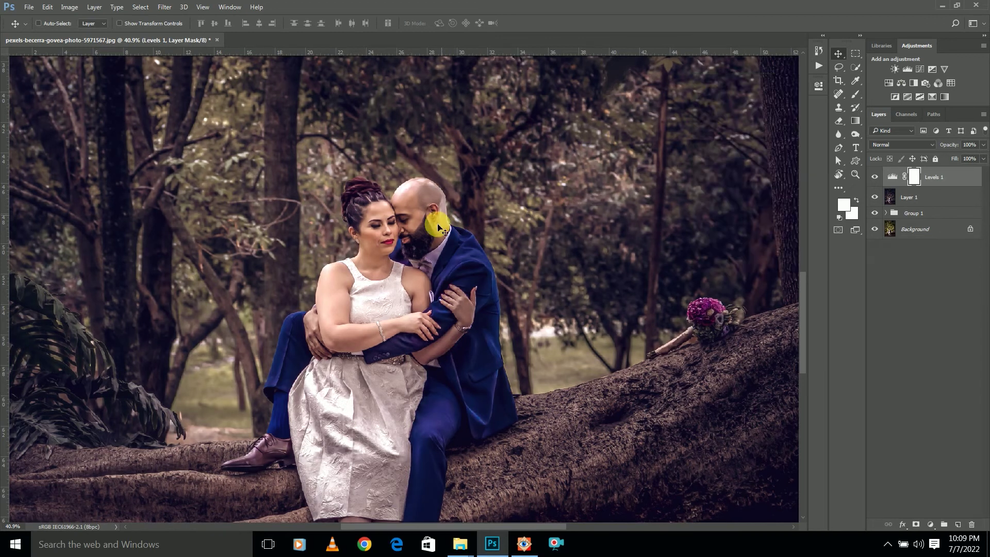
scroll(442, 241, "down", 2)
scroll(443, 242, "down", 5)
scroll(458, 239, "up", 1)
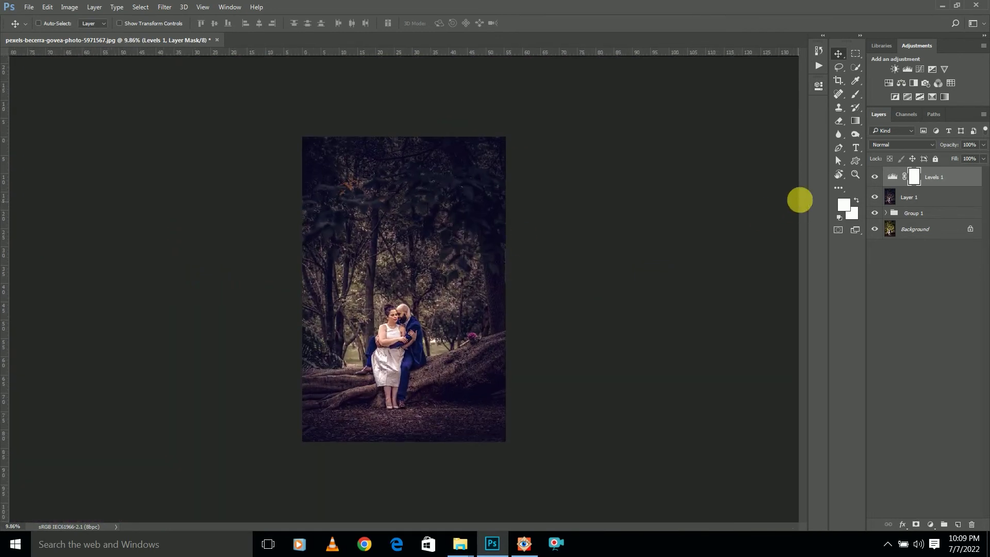
left_click(876, 177)
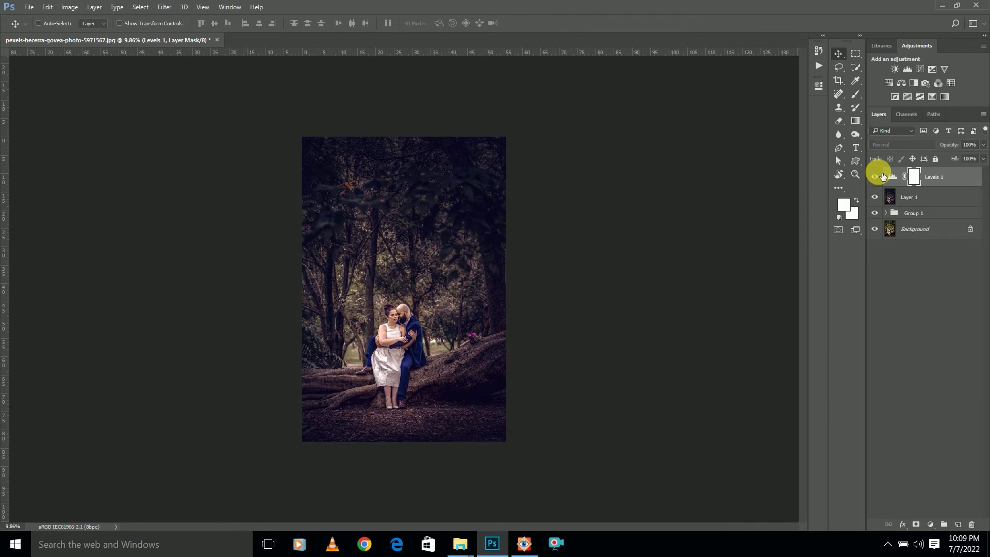
scroll(453, 267, "up", 1)
scroll(453, 267, "up", 1)
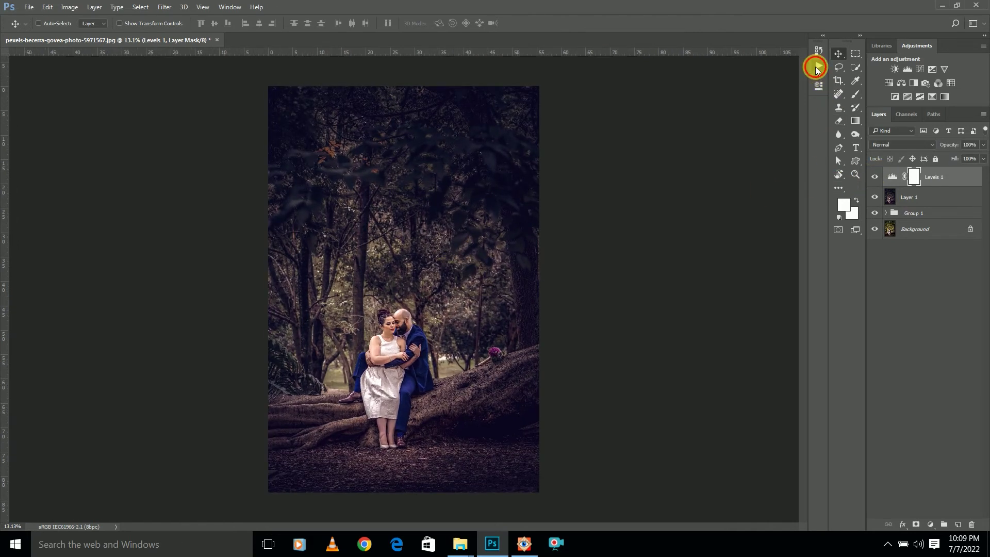
Step: Run the high pass action to create the HIGH PASS group with a black mask
left_click(819, 66)
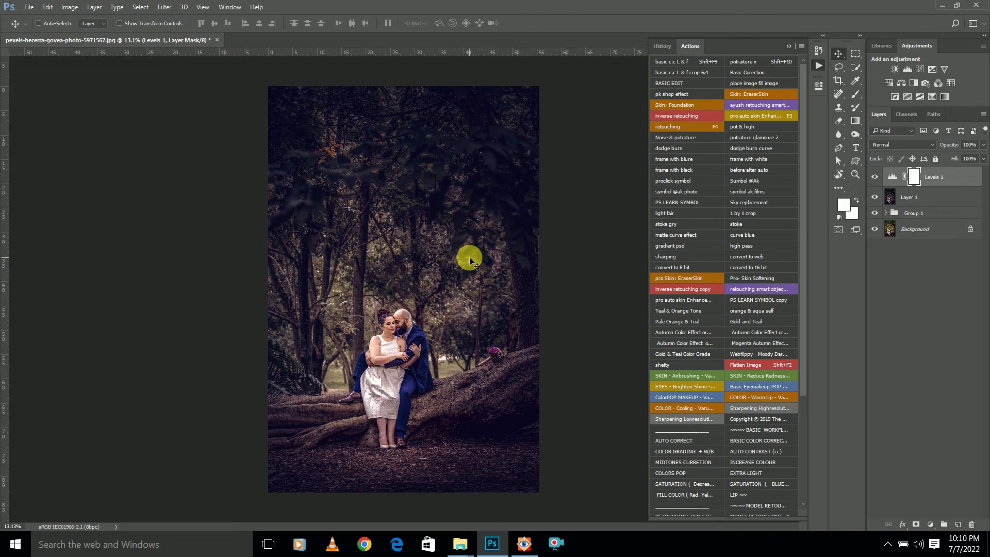
key("F4")
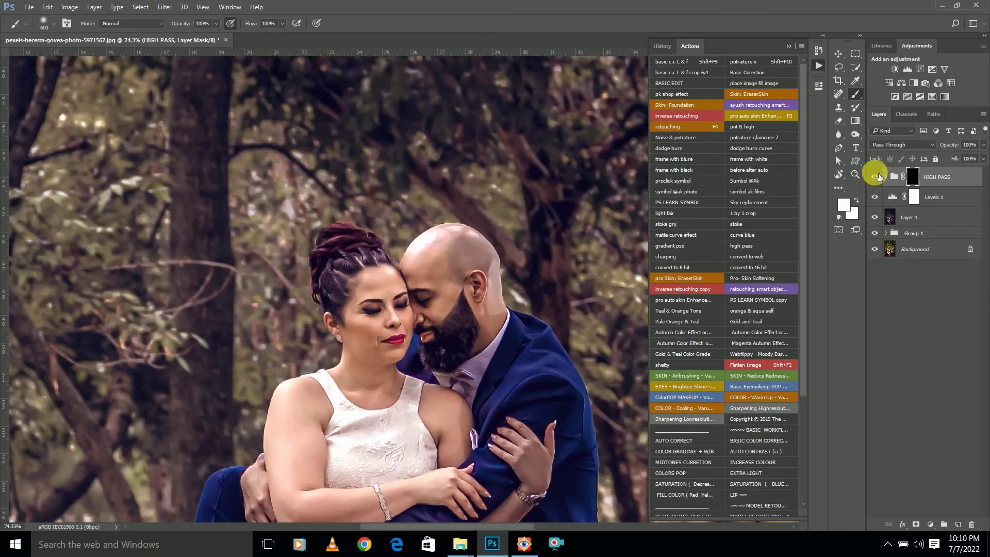
left_click(887, 177)
left_click(886, 177)
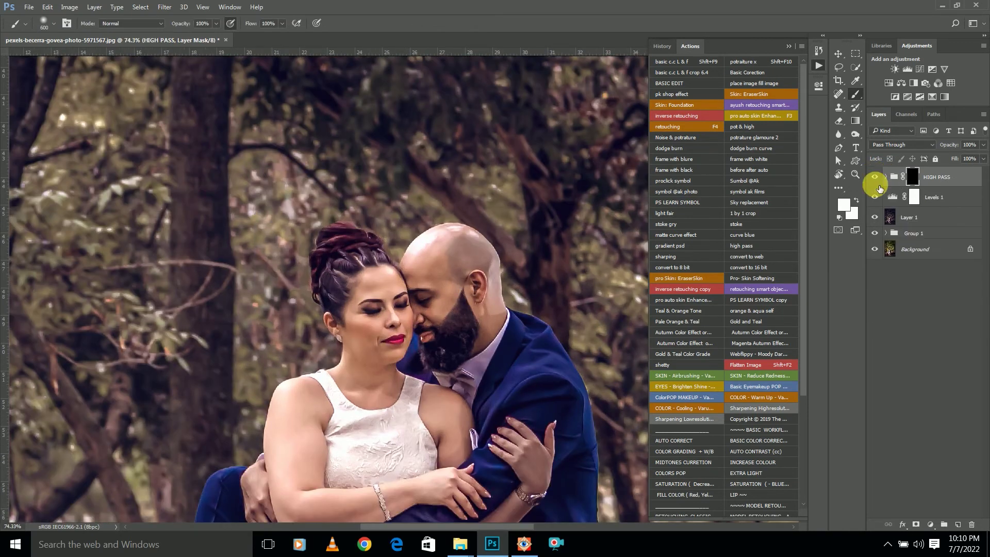
scroll(384, 295, "up", 2)
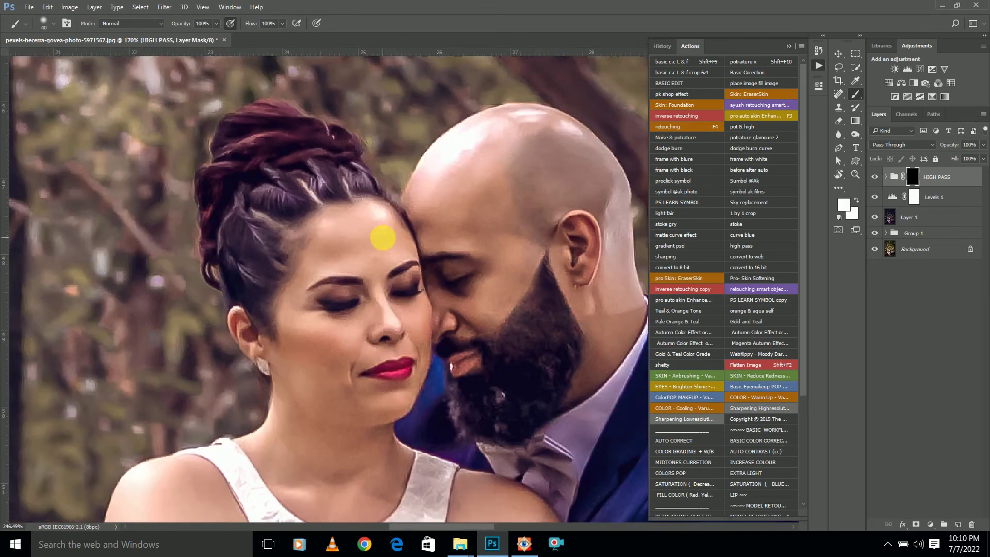
scroll(380, 230, "up", 3)
scroll(380, 237, "up", 2)
scroll(325, 262, "down", 2)
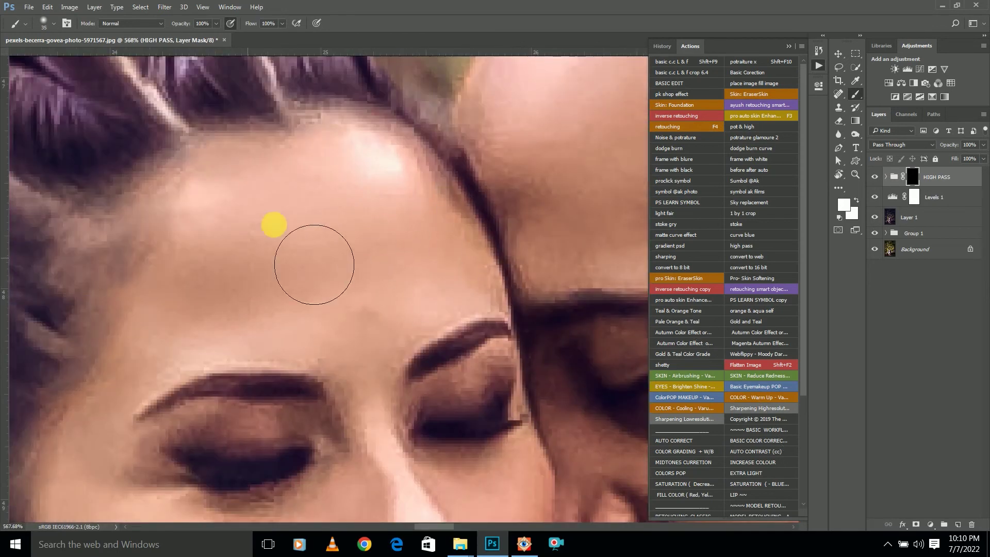
scroll(294, 275, "down", 2)
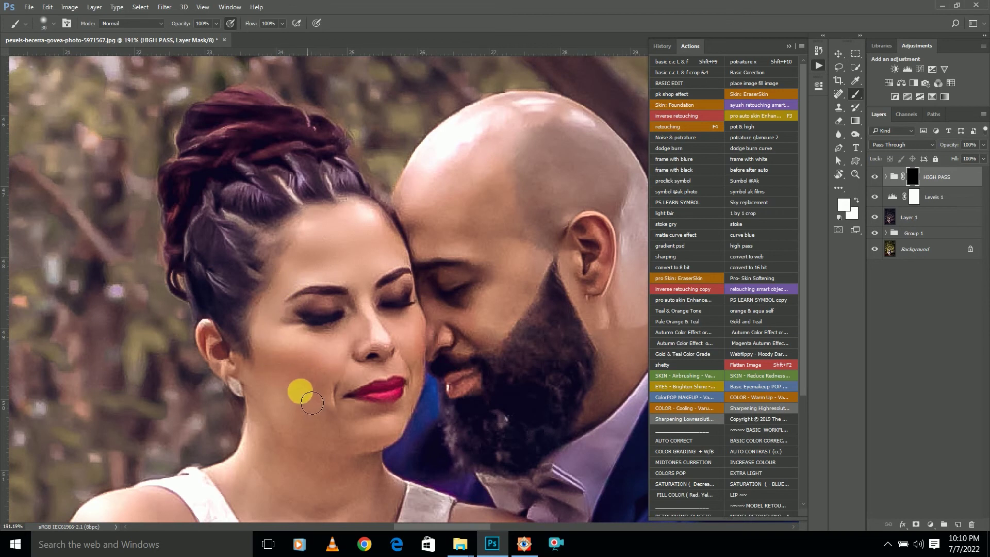
scroll(318, 419, "up", 3)
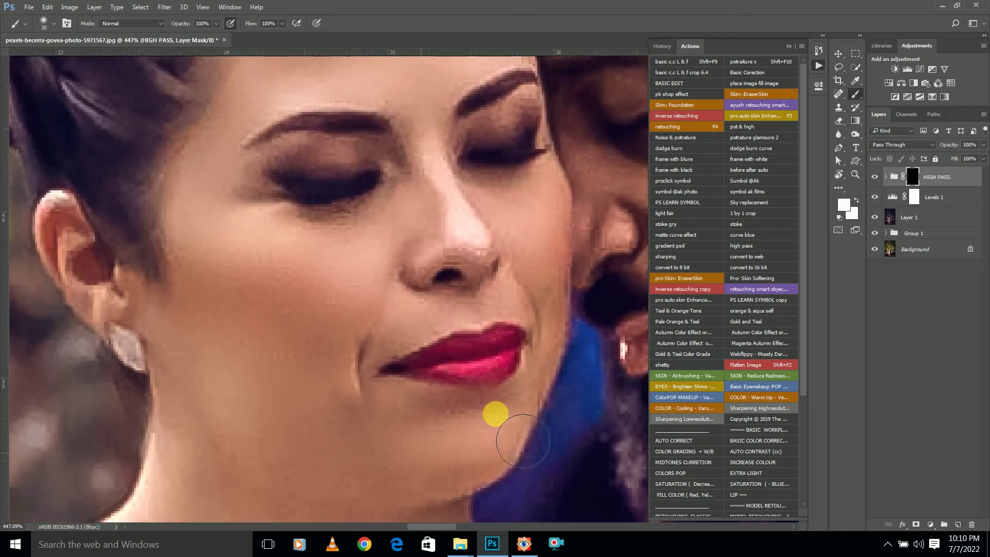
Step: Set a white brush with default colours and show the red mask overlay
key("bracketright")
scroll(443, 201, "down", 2)
scroll(453, 228, "down", 1)
key("bracketleft")
scroll(497, 261, "down", 1)
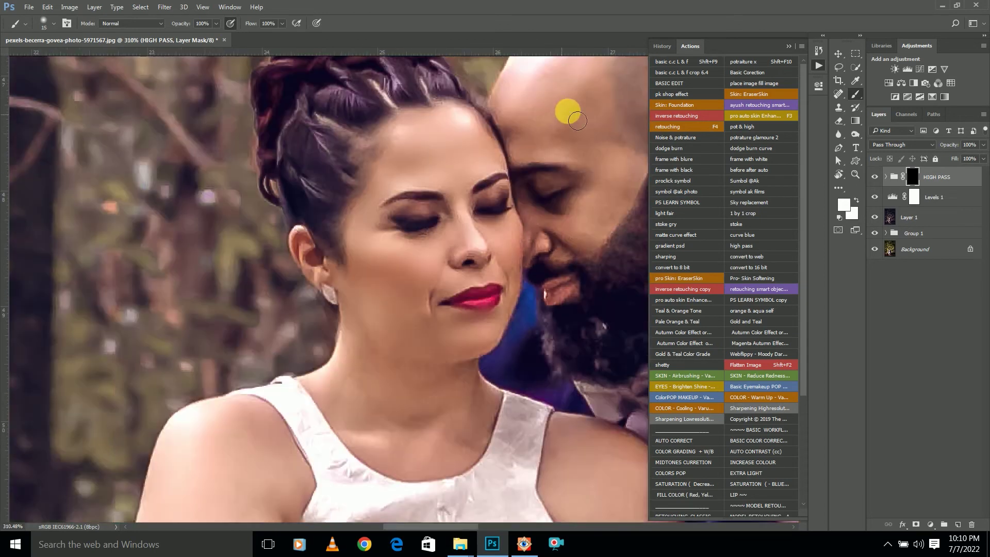
scroll(517, 157, "down", 1)
scroll(524, 146, "down", 1)
scroll(557, 106, "down", 2)
key("bracketright")
key("bracketright")
key("bracketright")
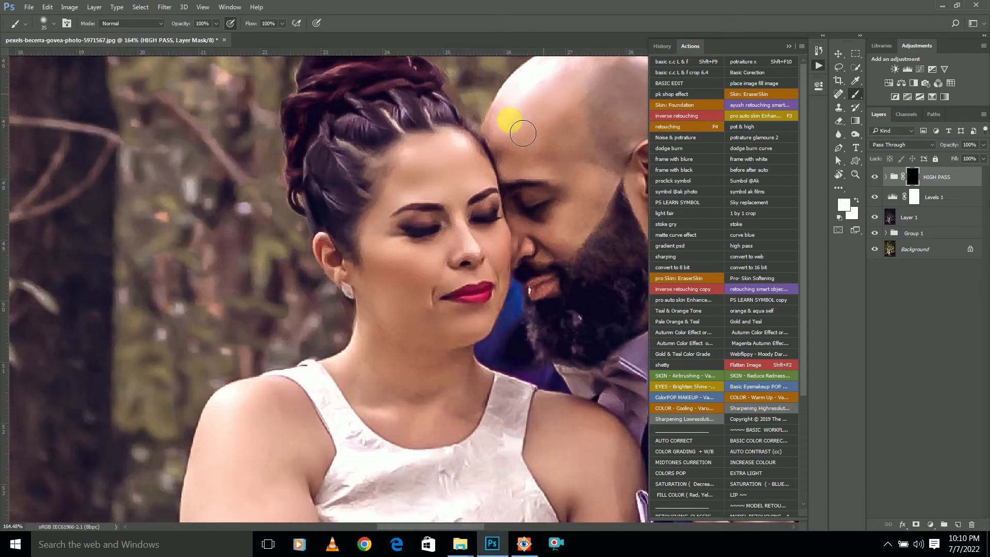
key("d")
key("backslash")
scroll(516, 217, "up", 2)
key("bracketright")
scroll(493, 261, "up", 1)
Step: Paint sharpening into the mask over the woman's forehead, the man's head and her eye
mouse_move(492, 261)
left_mouse_down()
mouse_move(531, 173)
mouse_move(476, 205)
mouse_move(478, 303)
mouse_move(492, 284)
mouse_move(446, 309)
mouse_move(490, 316)
mouse_move(550, 353)
mouse_move(507, 428)
mouse_move(533, 408)
mouse_move(479, 416)
mouse_move(536, 411)
mouse_move(563, 351)
mouse_move(536, 289)
mouse_move(536, 211)
left_mouse_up()
key("backslash")
key("backslash")
mouse_move(472, 222)
left_mouse_down()
mouse_move(433, 294)
mouse_move(360, 299)
mouse_move(378, 336)
mouse_move(302, 340)
mouse_move(281, 360)
mouse_move(328, 344)
left_mouse_up()
key("backslash")
key("backslash")
key("backslash")
key("backslash")
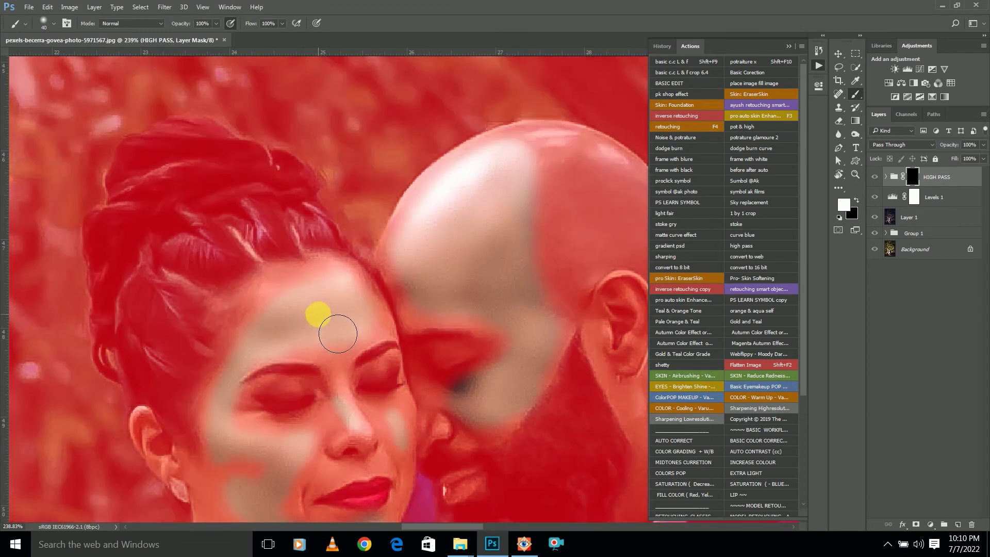
scroll(328, 332, "down", 3)
scroll(309, 371, "up", 5)
key("backslash")
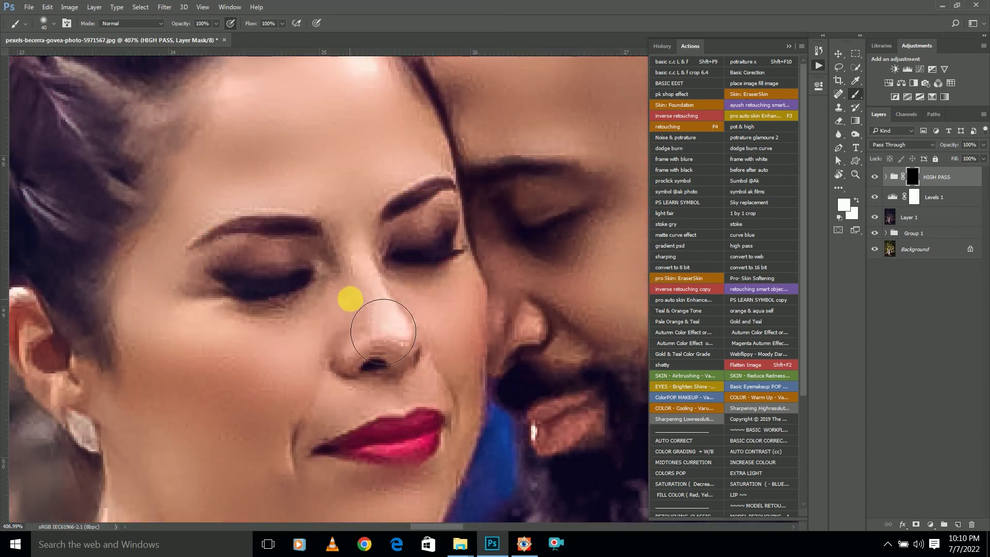
scroll(352, 295, "up", 2)
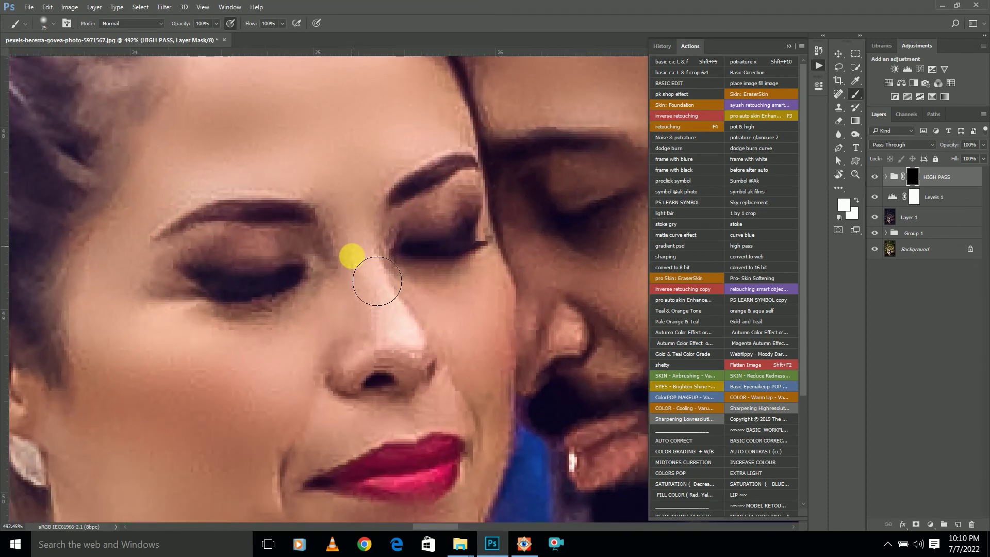
key("bracketleft")
mouse_move(382, 301)
left_mouse_down()
mouse_move(236, 347)
mouse_move(162, 434)
left_mouse_up()
Step: Paint sharpening across the woman's neck, checking the mask overlay
key("backslash")
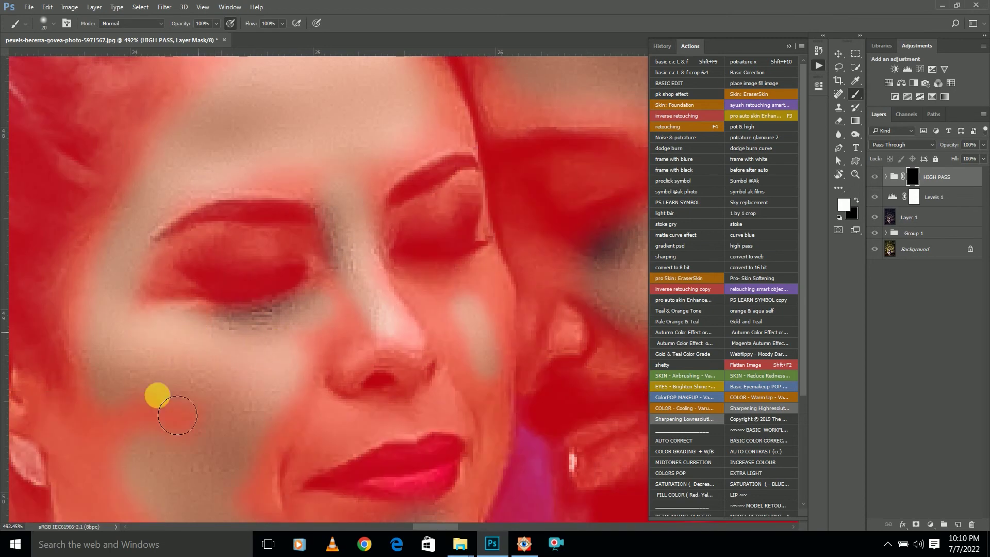
scroll(245, 310, "down", 2)
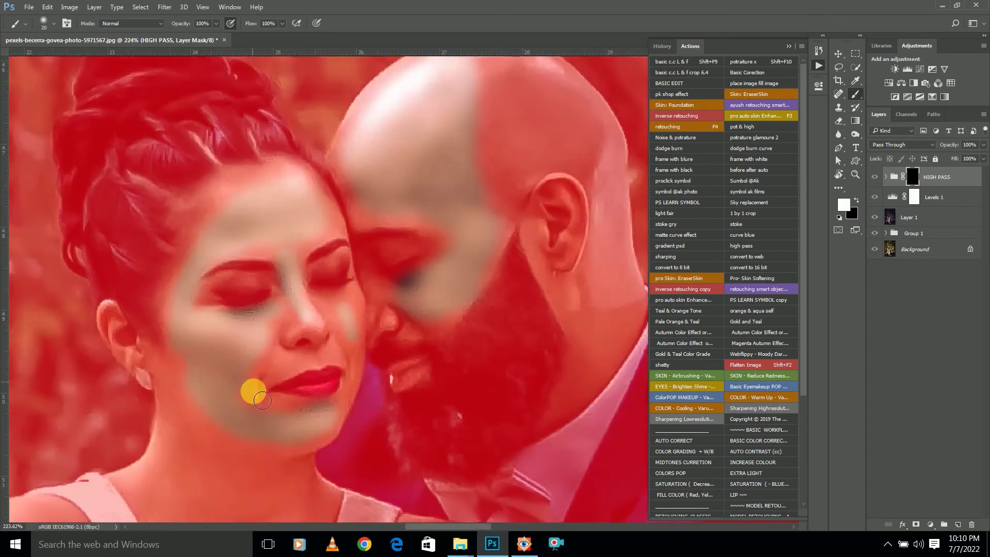
key("backslash")
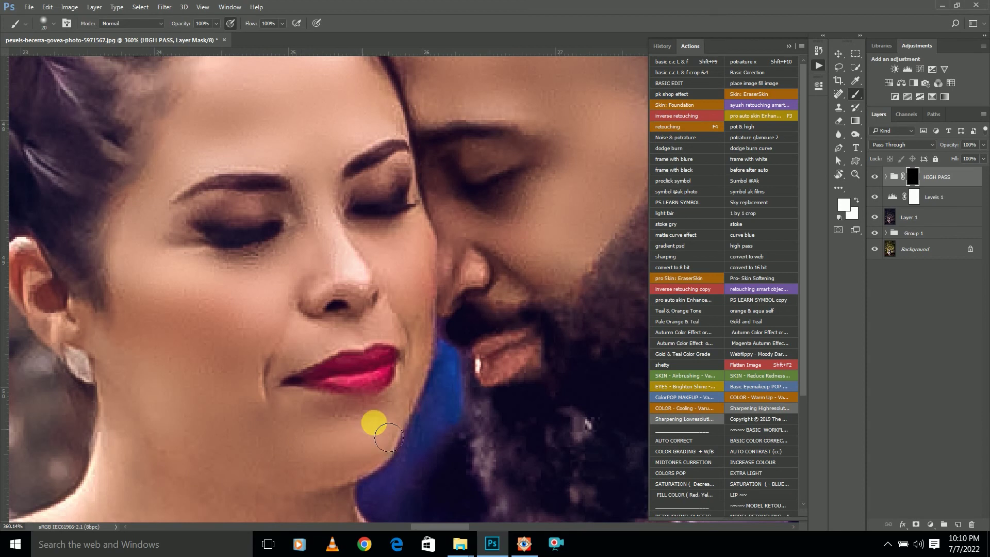
scroll(363, 299, "down", 3)
scroll(327, 398, "down", 1)
scroll(343, 361, "up", 2)
scroll(343, 353, "up", 1)
key("bracketright")
mouse_move(364, 265)
left_mouse_down()
mouse_move(293, 299)
mouse_move(402, 347)
mouse_move(433, 312)
mouse_move(400, 369)
mouse_move(343, 354)
mouse_move(371, 174)
left_mouse_up()
Step: Paint white on the HIGH PASS mask over the woman's upper arm and hand, checking the red overlay
scroll(274, 281, "up", 2)
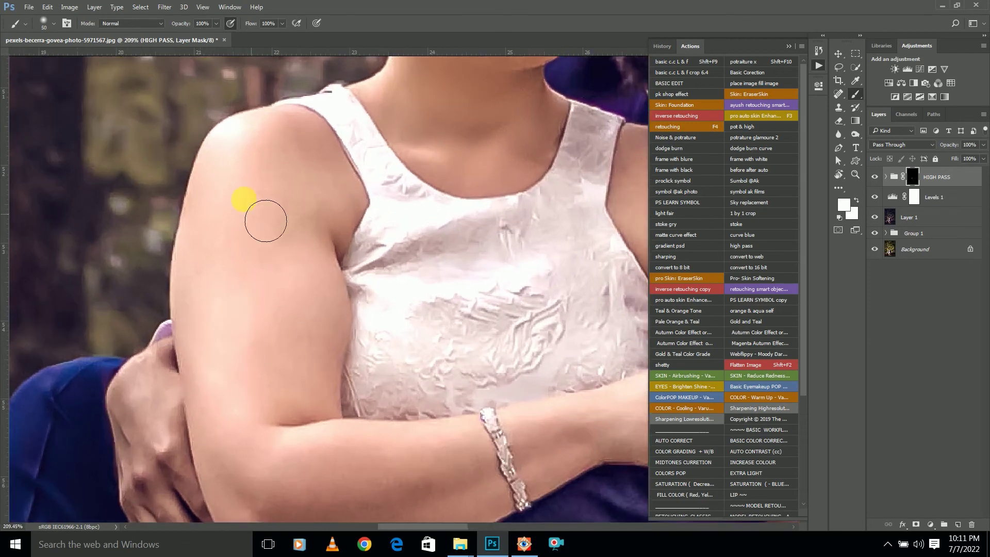
mouse_move(299, 315)
left_mouse_down()
mouse_move(320, 360)
mouse_move(257, 381)
mouse_move(420, 517)
mouse_move(401, 508)
mouse_move(473, 488)
mouse_move(332, 486)
left_mouse_up()
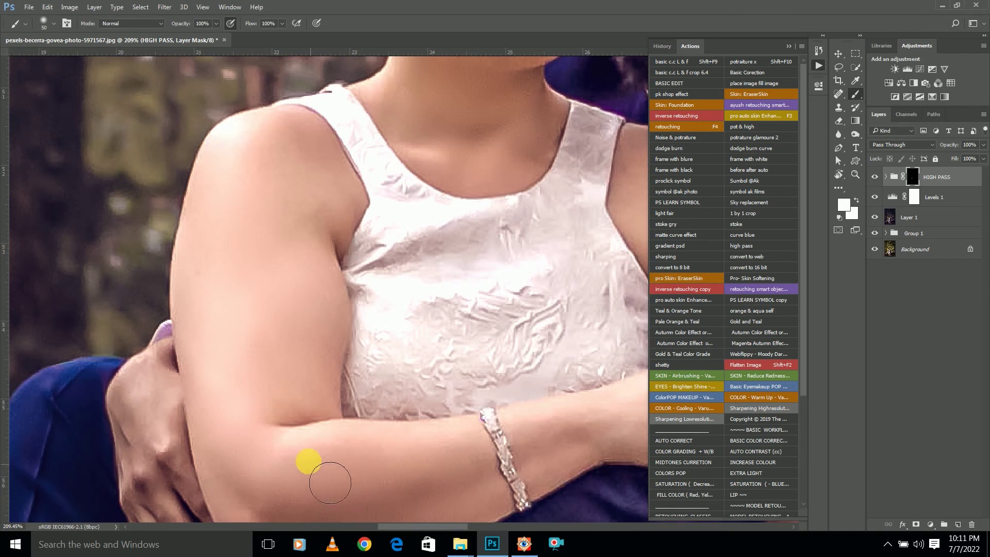
scroll(332, 486, "down", 3)
scroll(448, 369, "up", 2)
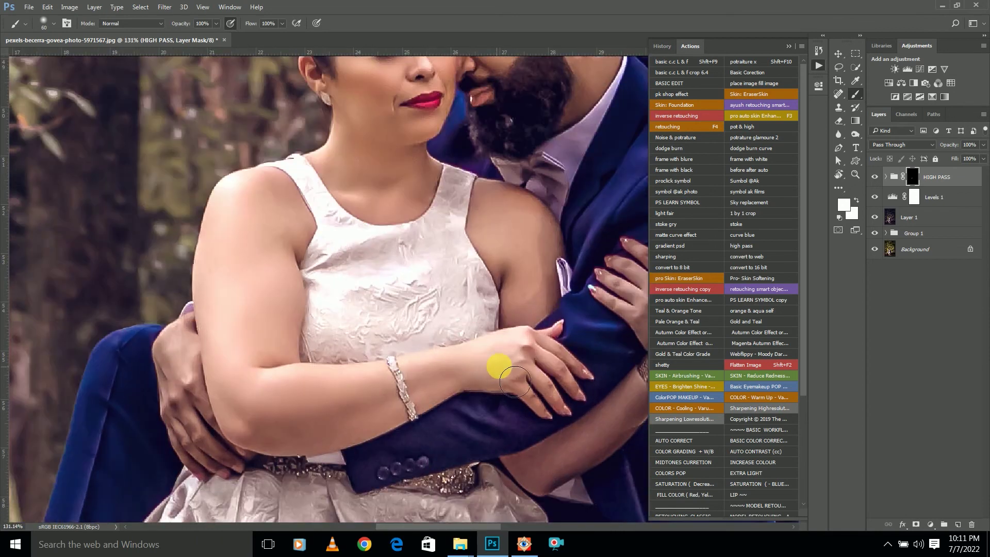
key("backslash")
scroll(452, 357, "down", 3)
scroll(564, 393, "up", 3)
mouse_move(566, 380)
left_mouse_down()
mouse_move(537, 430)
mouse_move(495, 453)
left_mouse_up()
key("backslash")
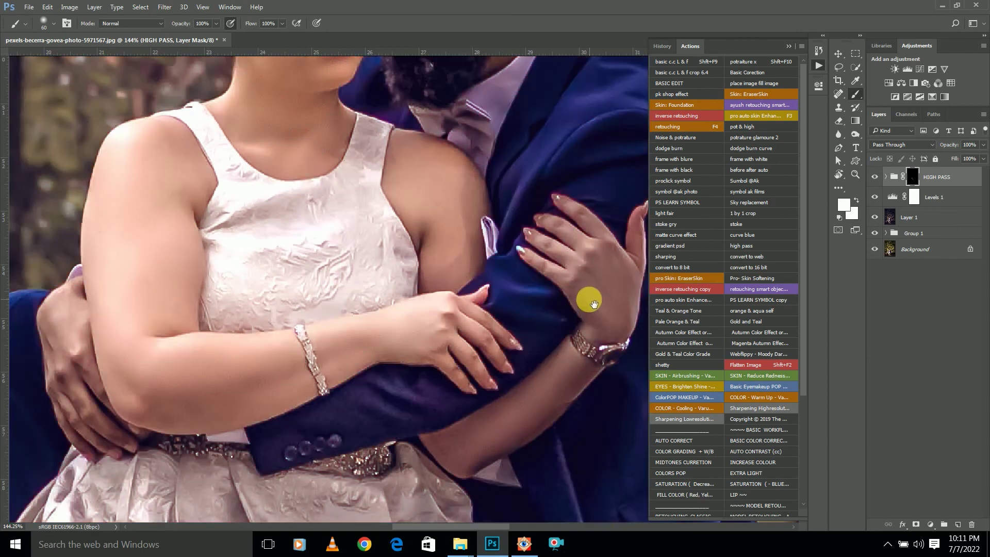
left_click_drag(590, 296, 480, 352)
scroll(491, 322, "down", 4)
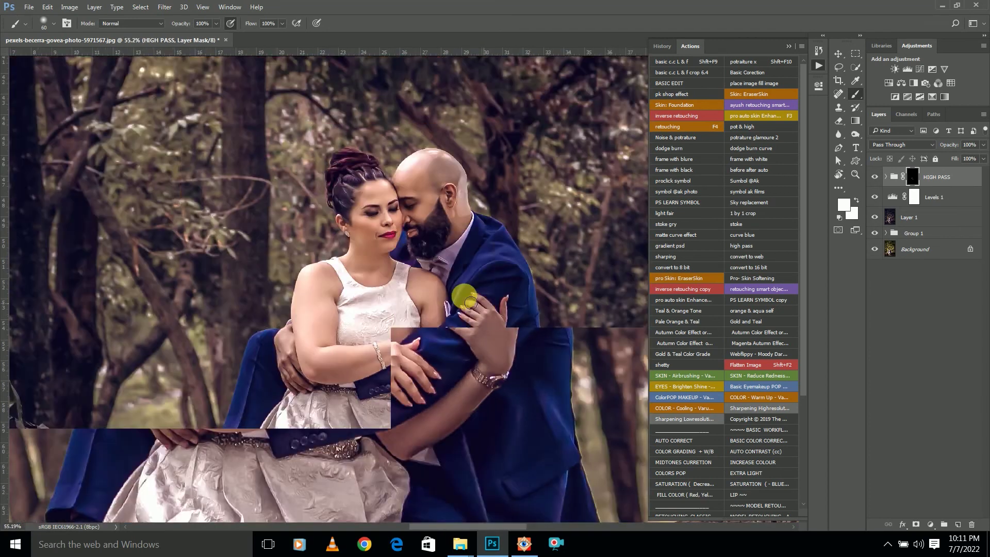
scroll(465, 294, "down", 2)
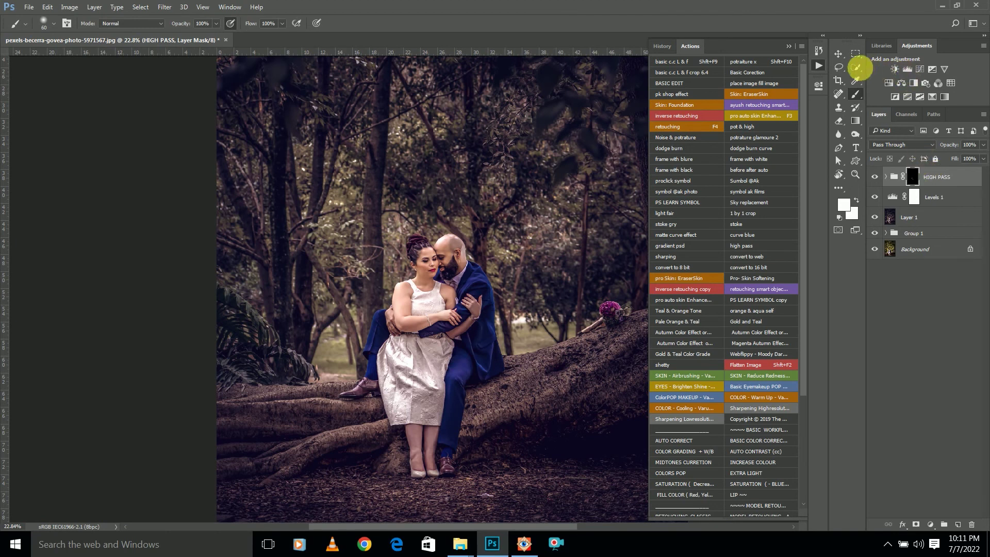
Step: Stamp visible layers into a new Layer 2 and quick-select the man's sleeve and hand
key("ctrl+shift+alt+e")
left_click(856, 67)
scroll(464, 255, "up", 4)
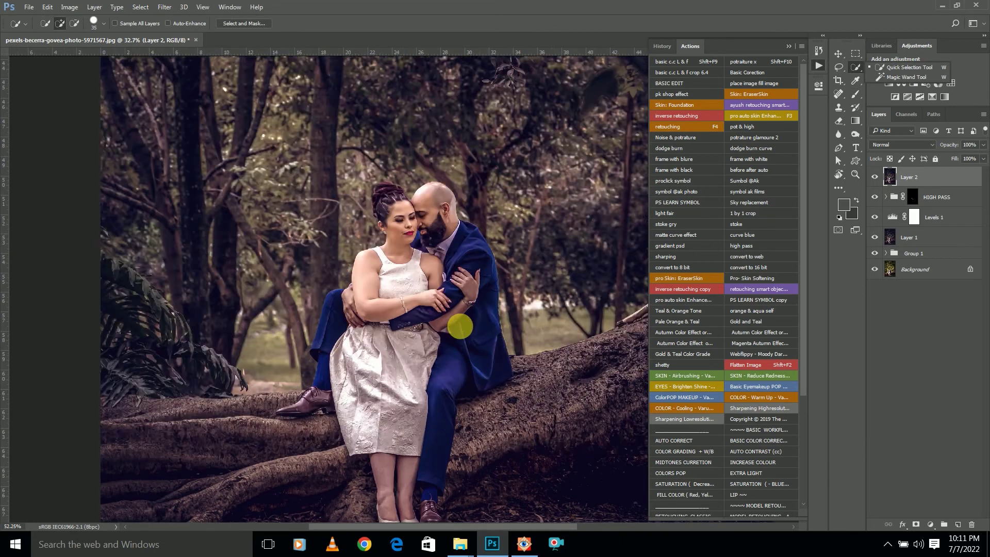
scroll(464, 254, "up", 2)
left_click_drag(492, 240, 393, 328)
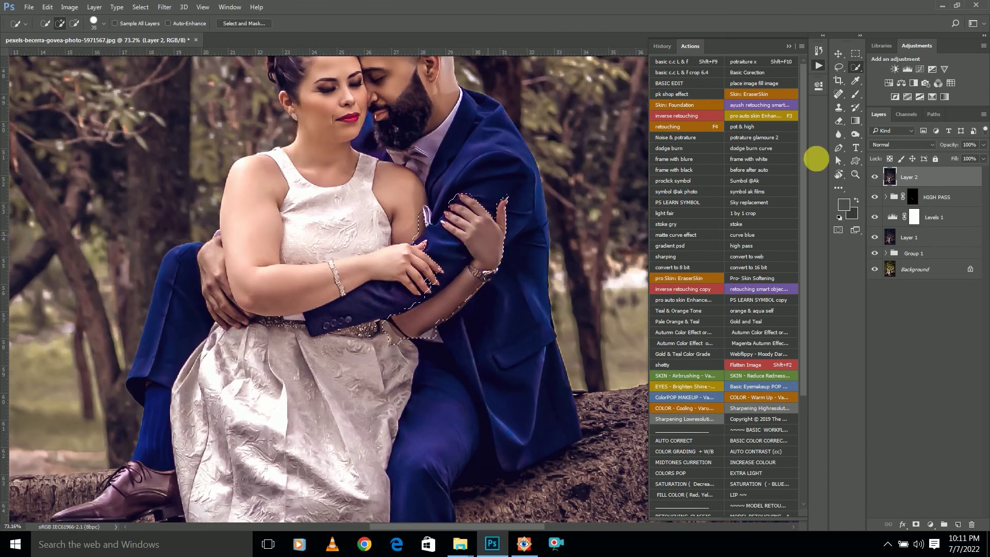
Step: Add a Brightness/Contrast adjustment with brightness 46 and a 145.3 px feathered mask
left_click(899, 67)
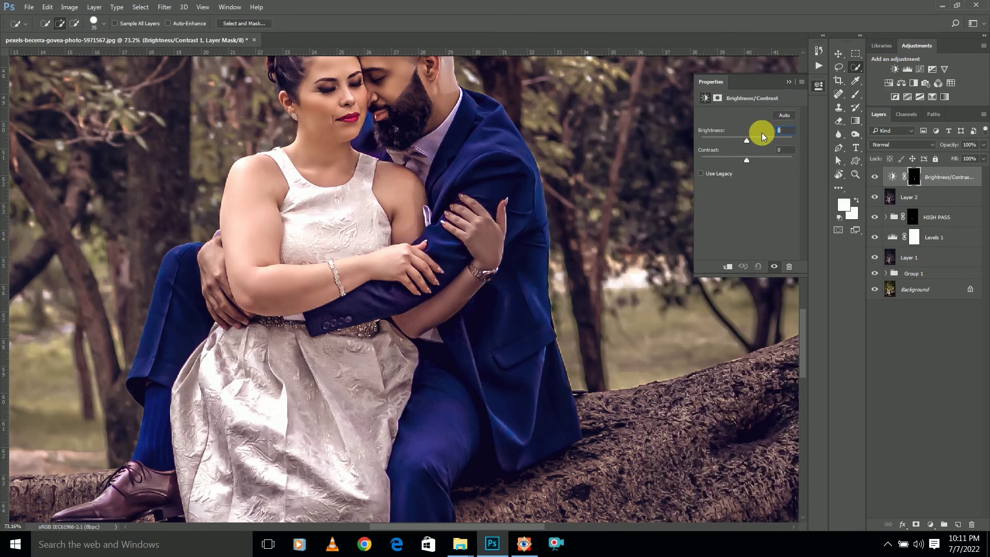
left_click_drag(769, 142, 763, 143)
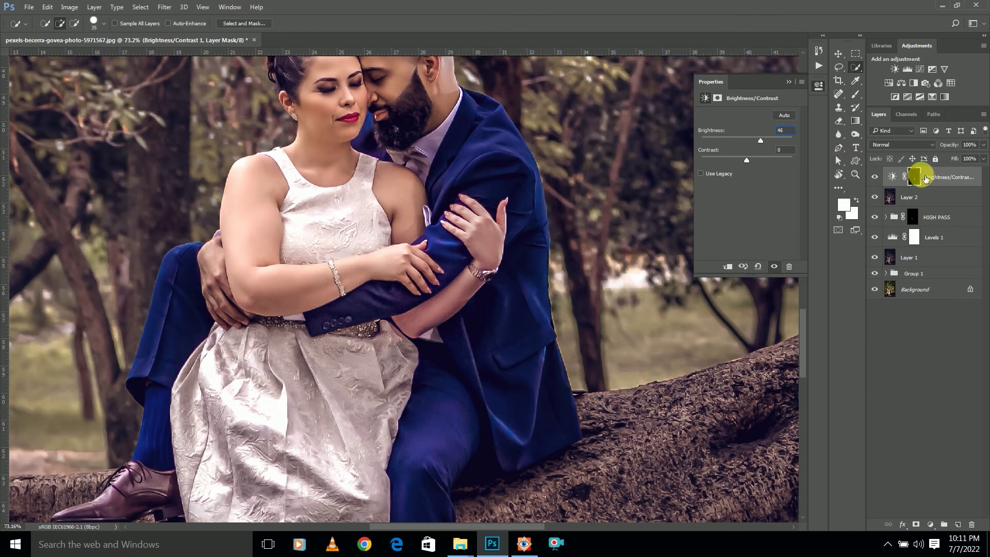
left_click(916, 177)
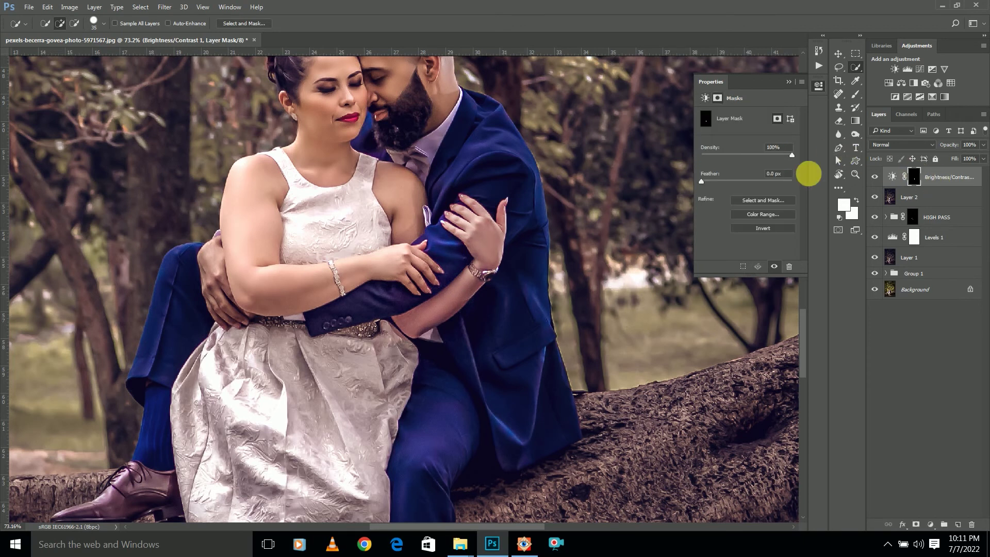
left_click(788, 81)
scroll(527, 292, "down", 5)
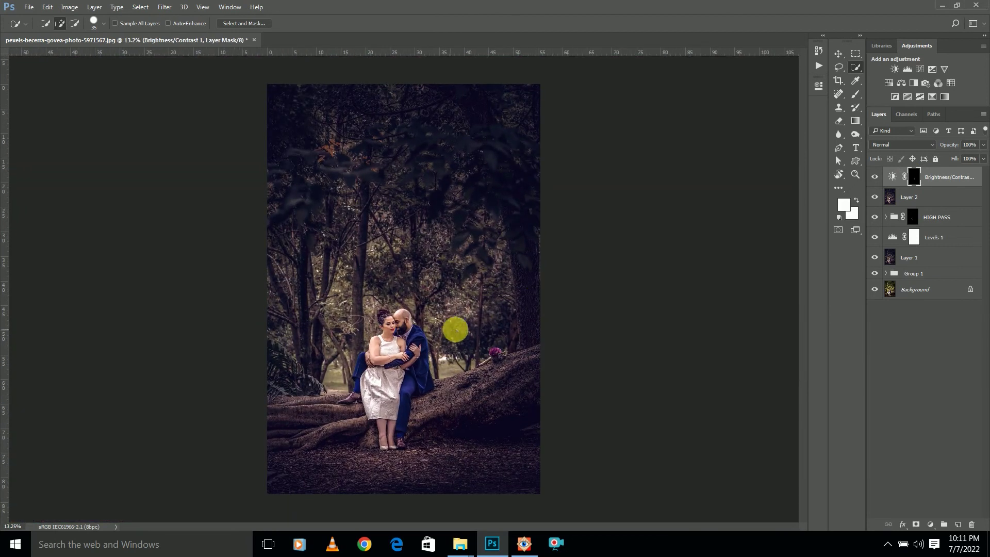
Step: Stamp all visible layers into a new top Layer 3 and fit the photo to the window
key("v")
scroll(421, 377, "up", 1)
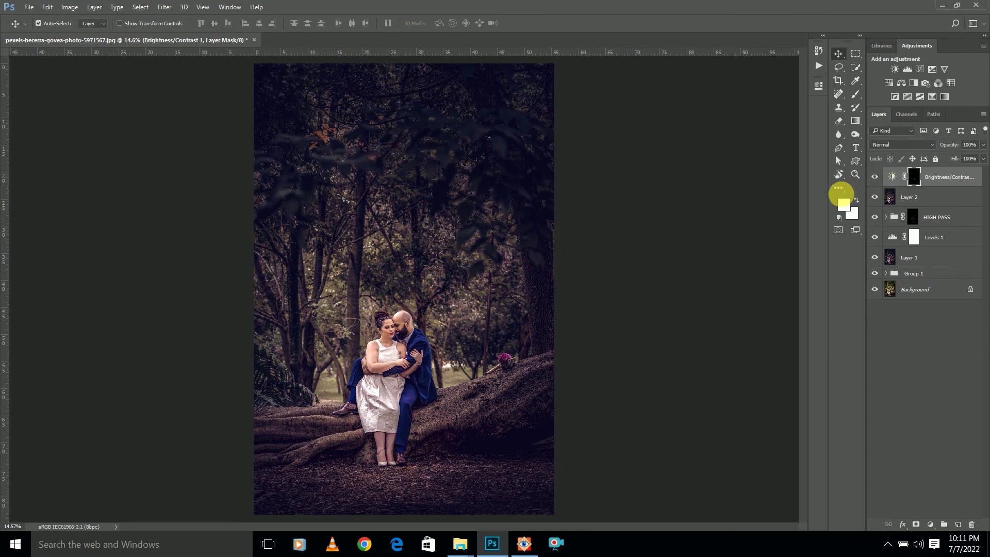
key("ctrl+shift+alt+e")
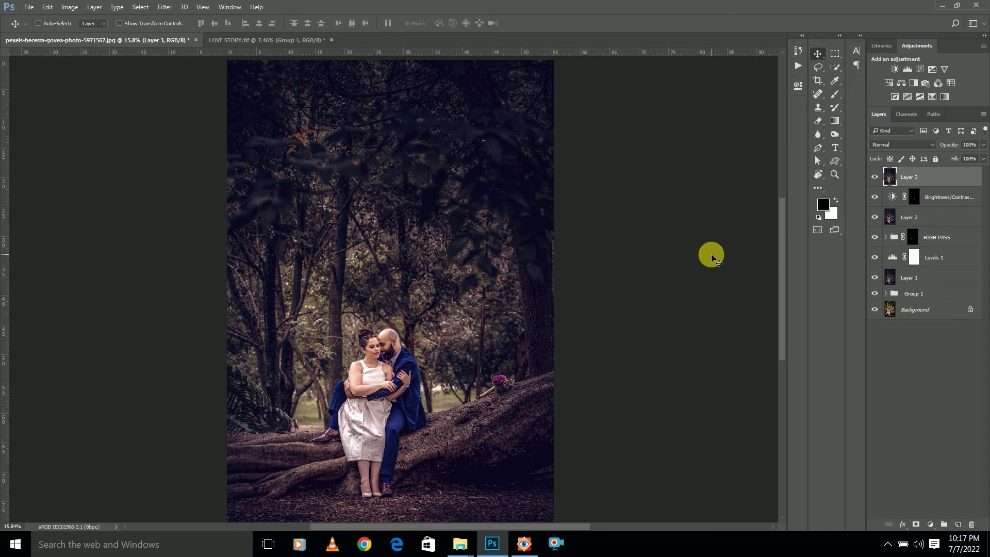
key("ctrl+0")
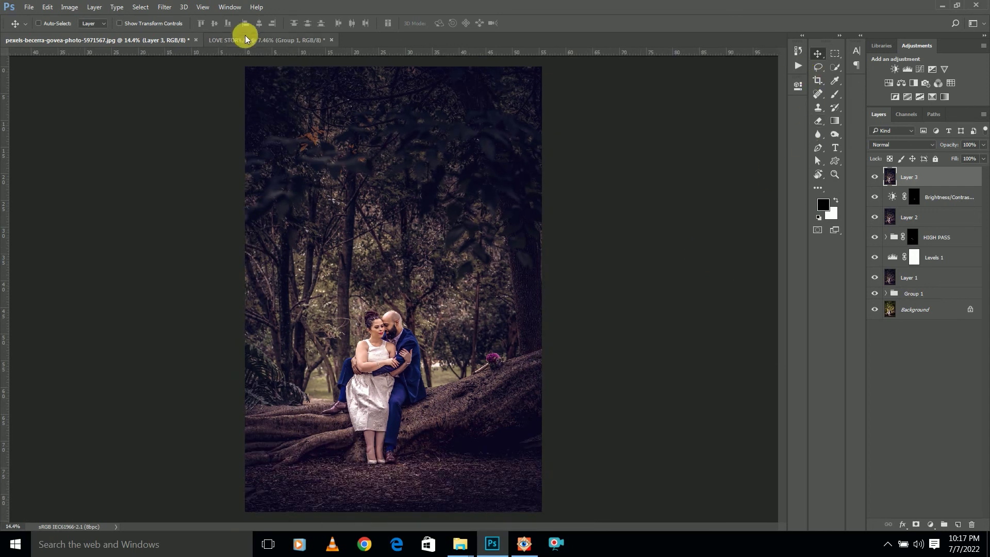
Step: Bring the title group from LOVE STORY.tif into the photo and place it near the top
left_click(252, 40)
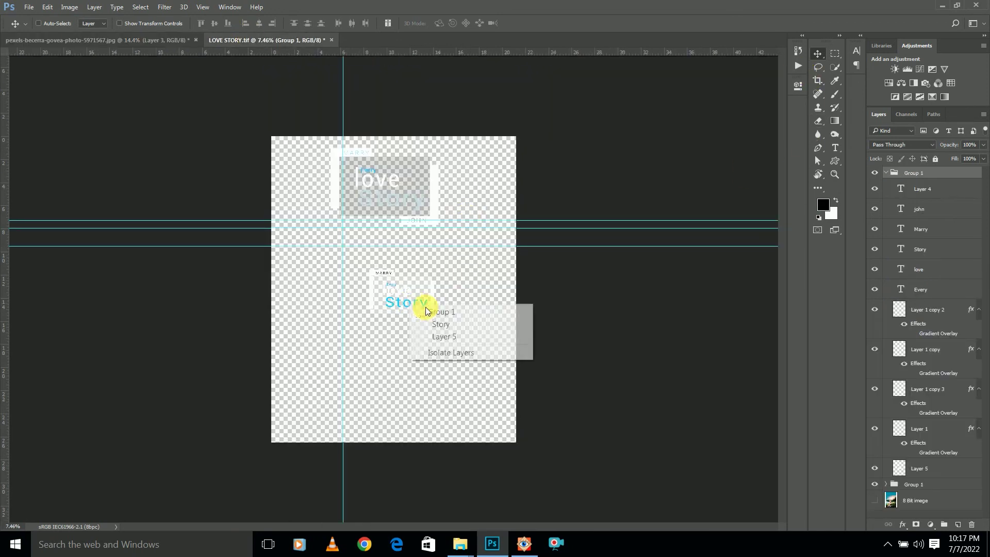
mouse_move(437, 317)
left_mouse_down()
mouse_move(158, 41)
mouse_move(426, 232)
mouse_move(453, 210)
mouse_move(446, 179)
left_mouse_up()
scroll(411, 121, "down", 1)
scroll(411, 121, "up", 1)
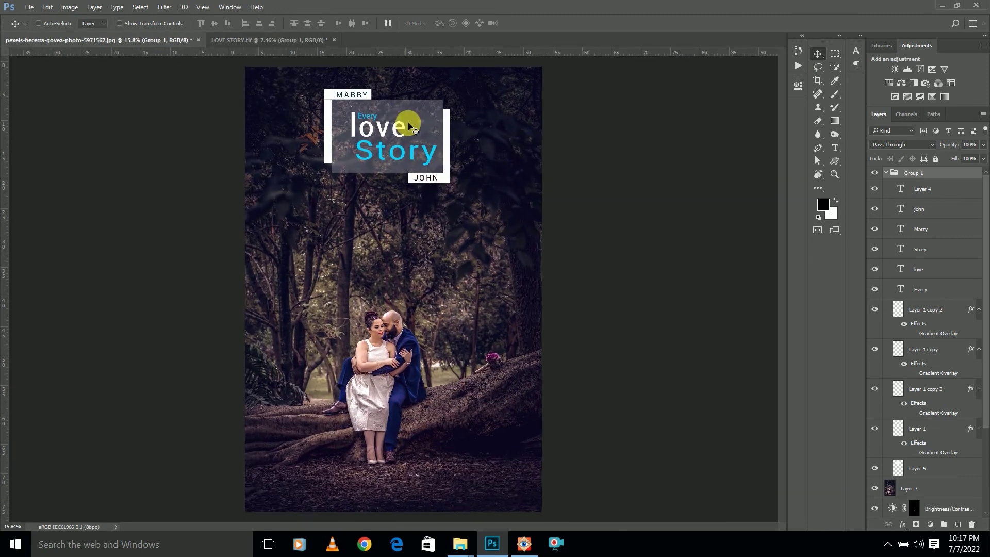
scroll(411, 121, "up", 1)
left_click_drag(411, 121, 411, 118)
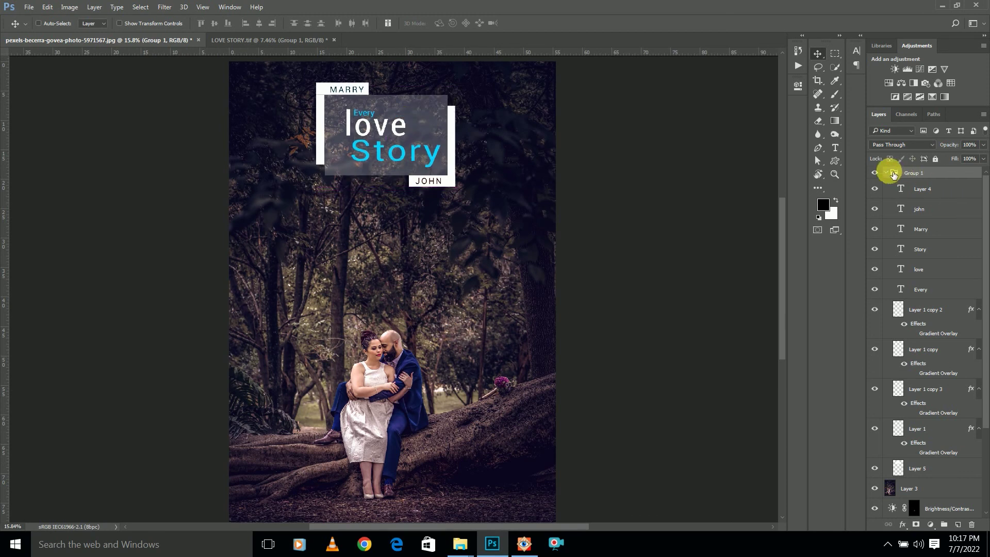
Step: Group the title and all edit layers into Group 2, toggling visibility to compare before and after
left_click(888, 173)
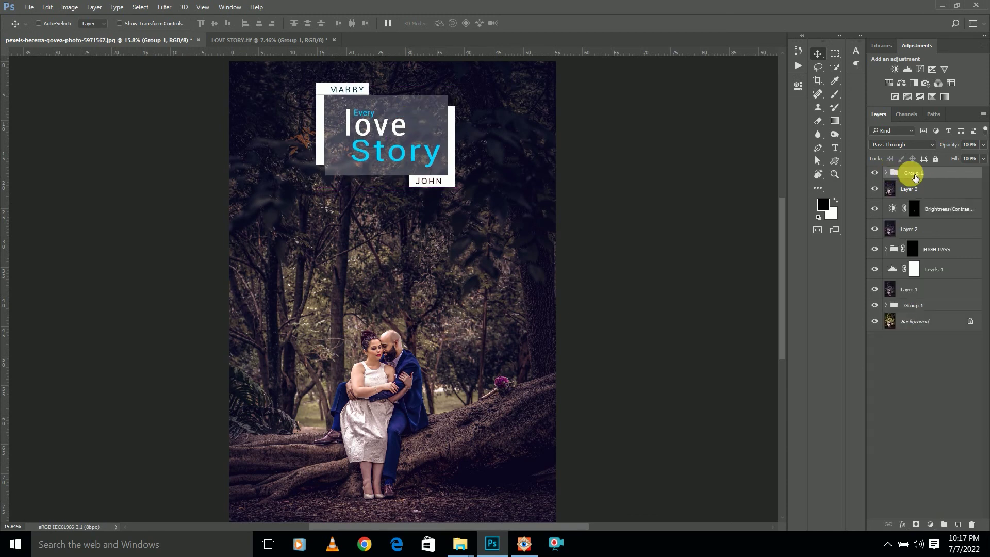
left_click(928, 307, "shift")
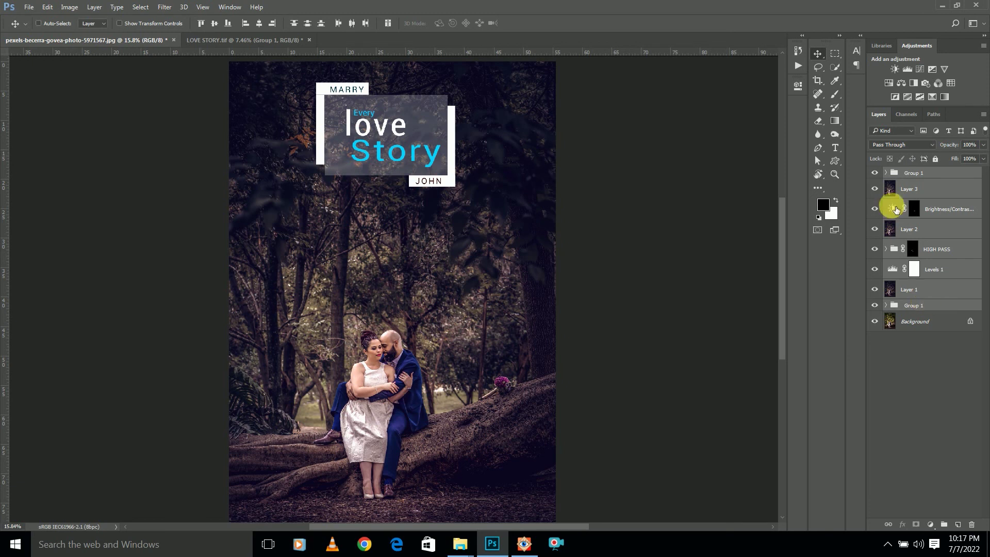
left_click(877, 173)
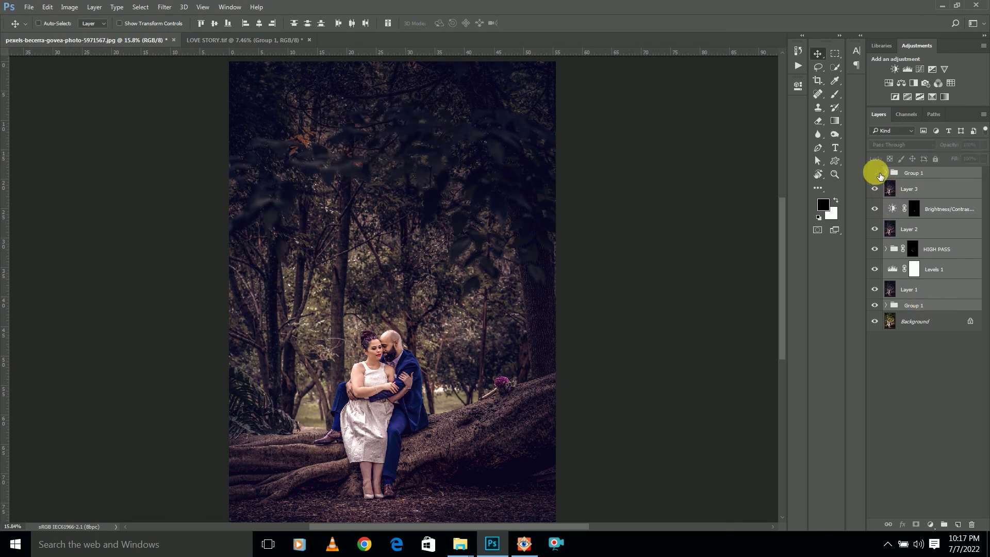
left_click(876, 173)
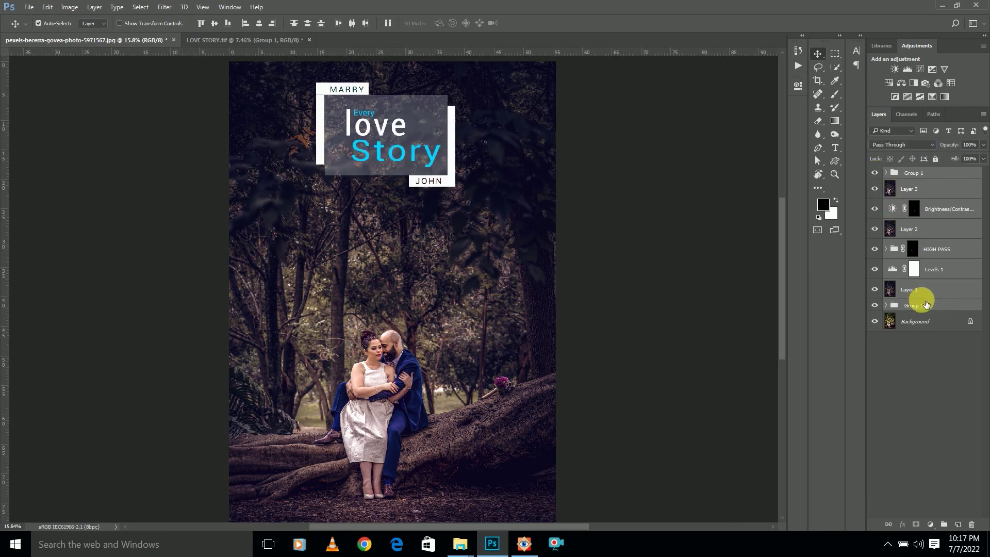
key("ctrl+g")
left_click(875, 173)
left_click(876, 173)
left_click(877, 174)
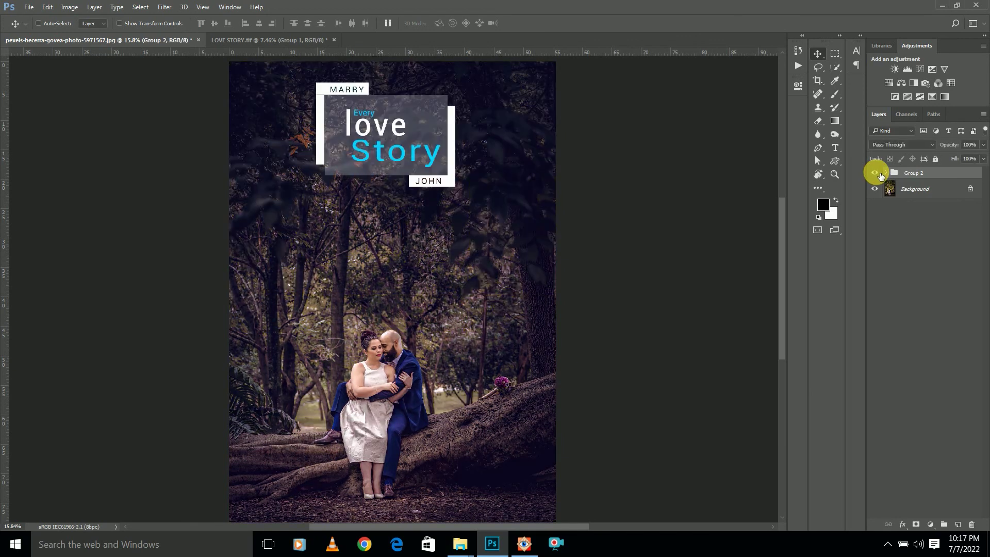